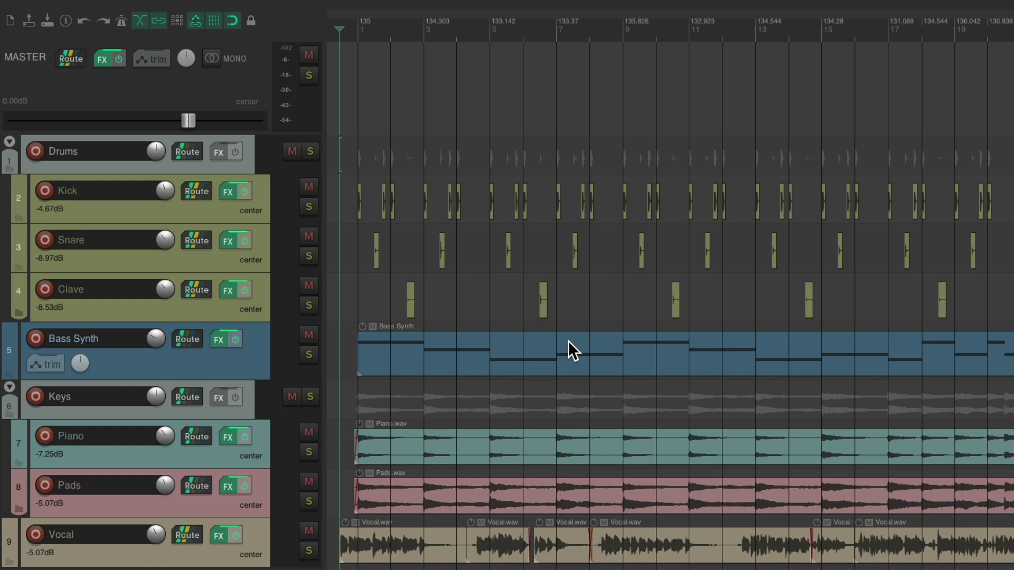
Play the original mix, then select Drums, Bass Synth, Keys and Vocal together
{"action": "key", "text": "space"}
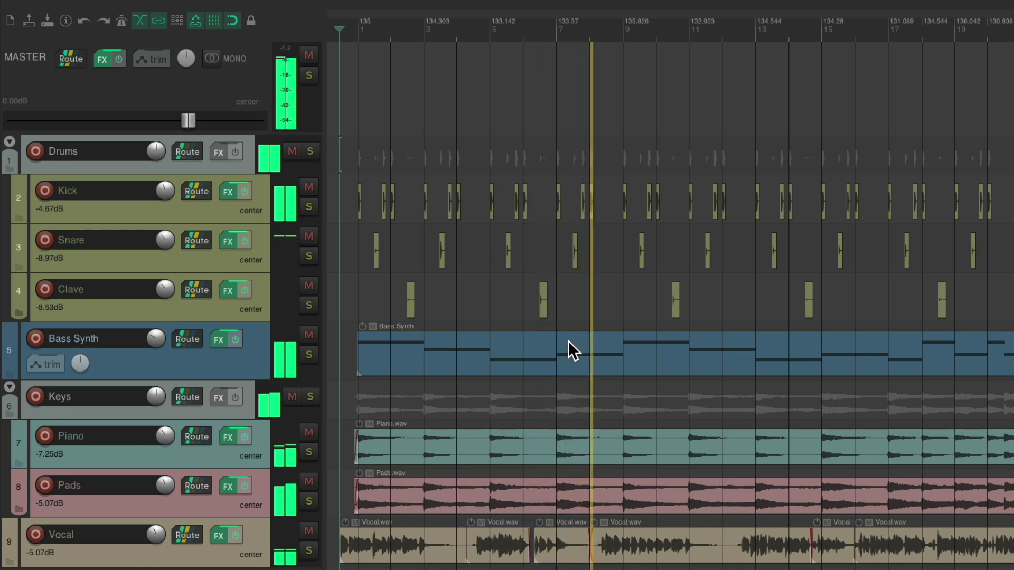
{"action": "key", "text": "space"}
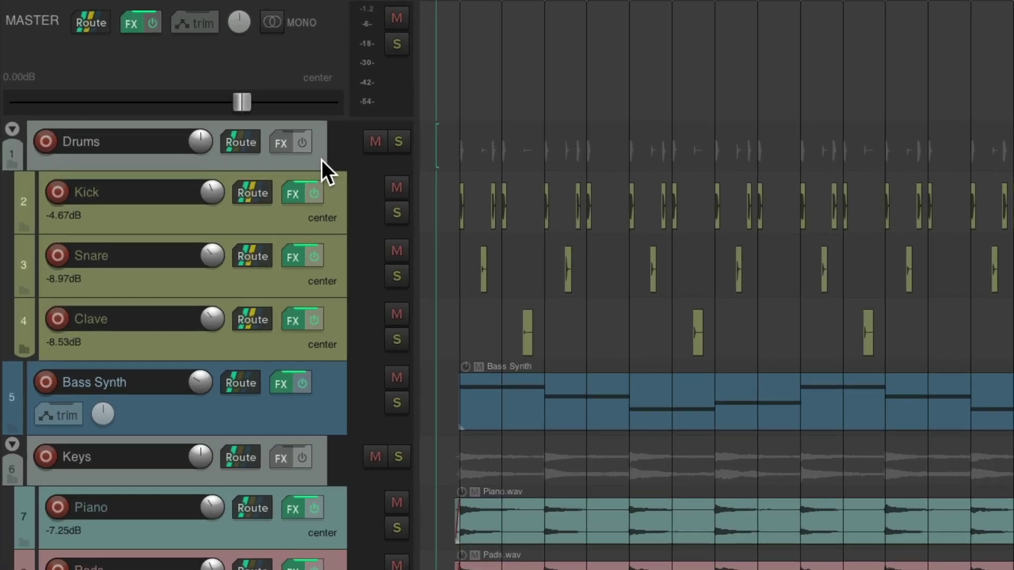
{"action": "left_click", "coordinate": [250, 165]}
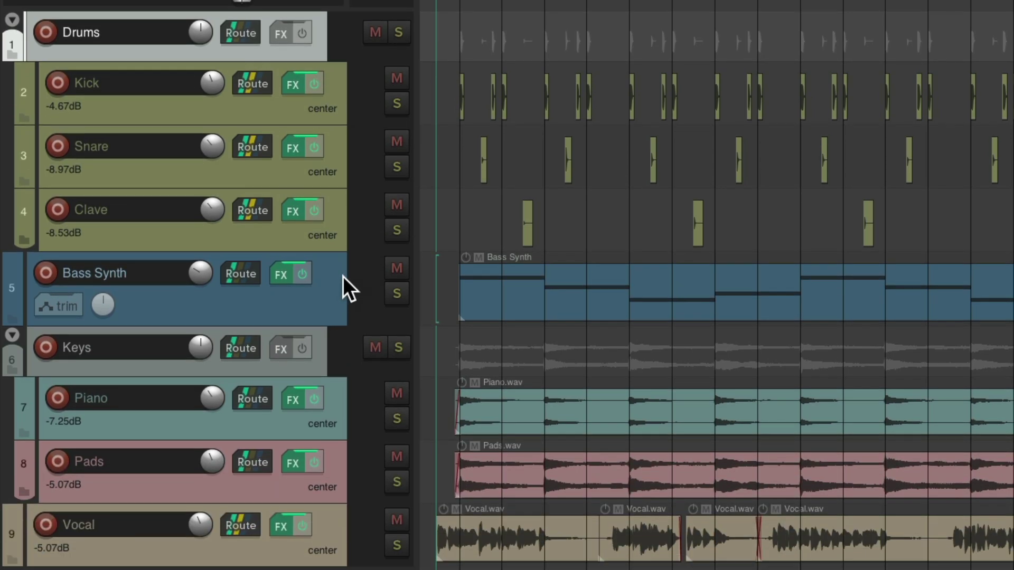
{"action": "left_click", "coordinate": [337, 396]}
{"action": "left_click", "coordinate": [317, 358]}
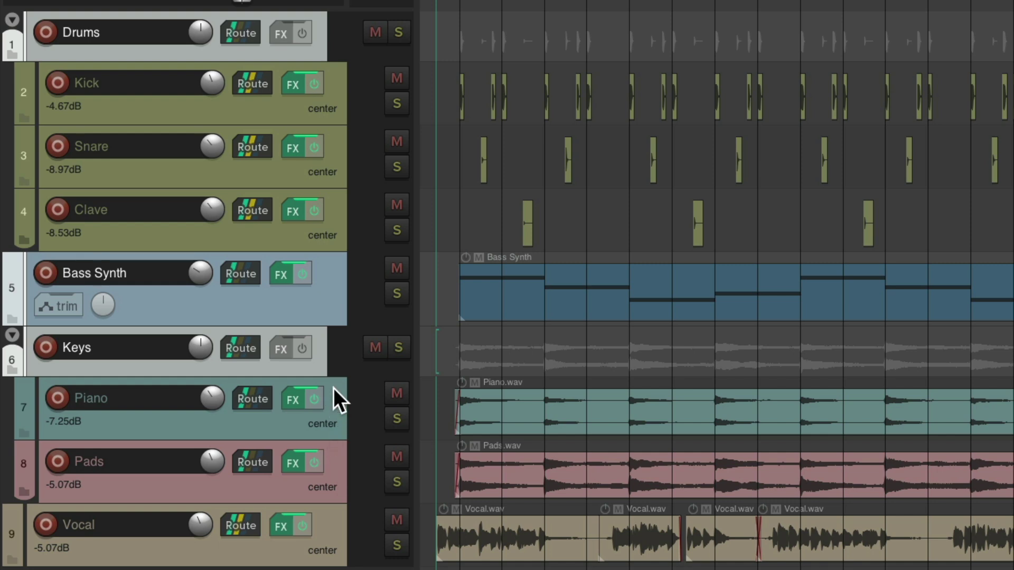
{"action": "left_click", "coordinate": [323, 513]}
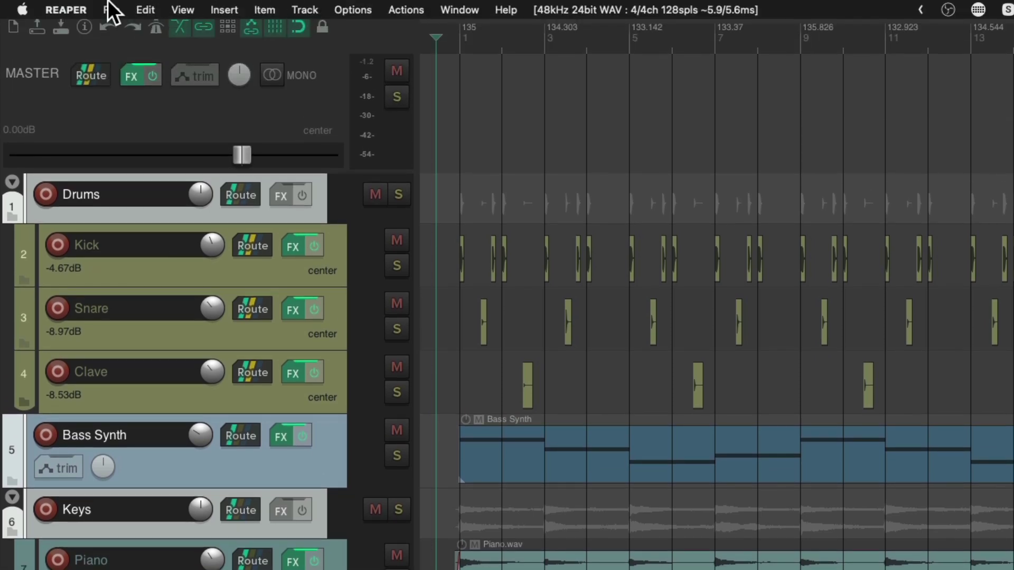
Set the render source to 'Selected tracks via master' and render the four stem files
{"action": "left_click", "coordinate": [112, 9]}
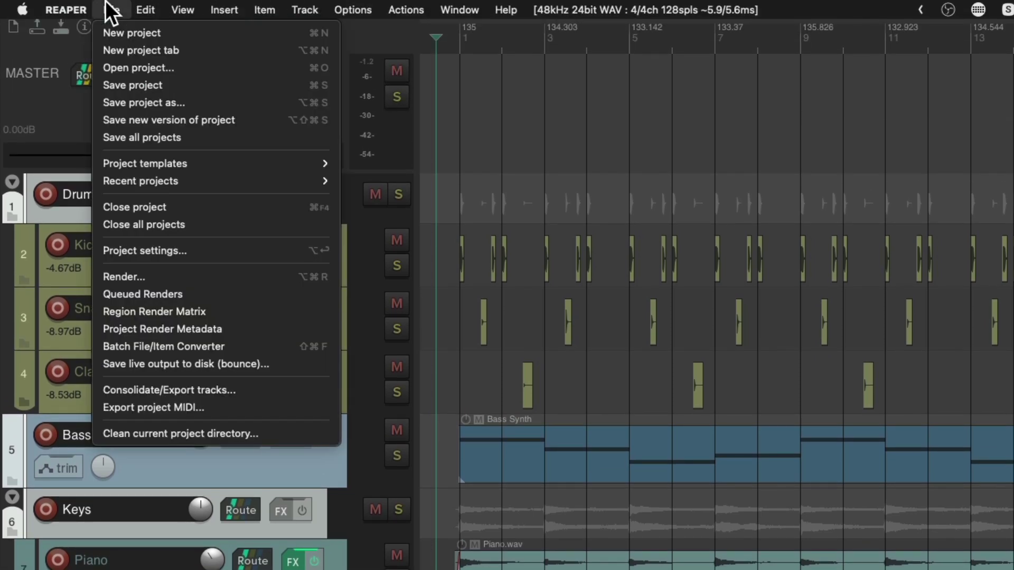
{"action": "left_click", "coordinate": [104, 280]}
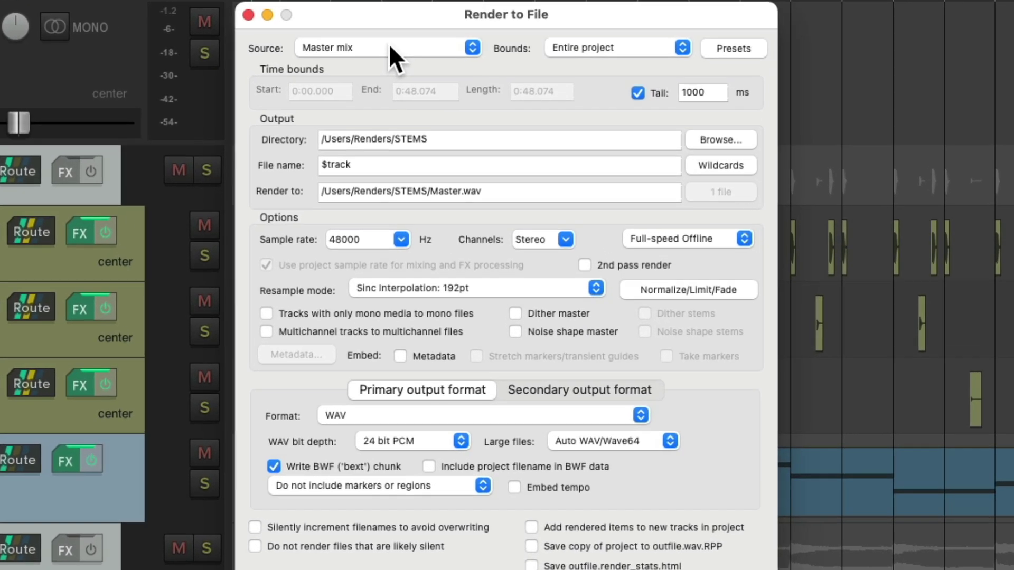
{"action": "left_click", "coordinate": [402, 41]}
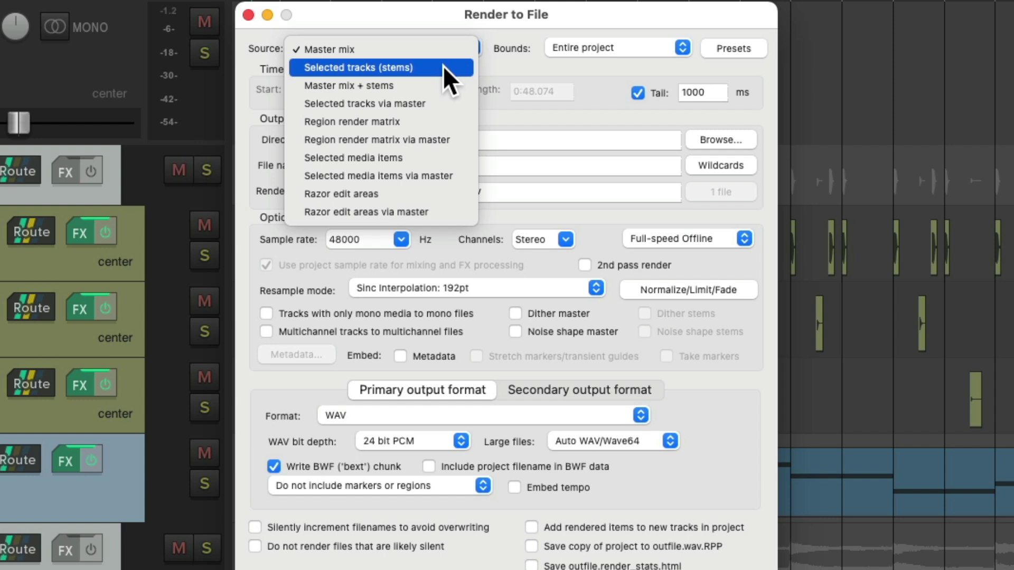
{"action": "left_click", "coordinate": [448, 103]}
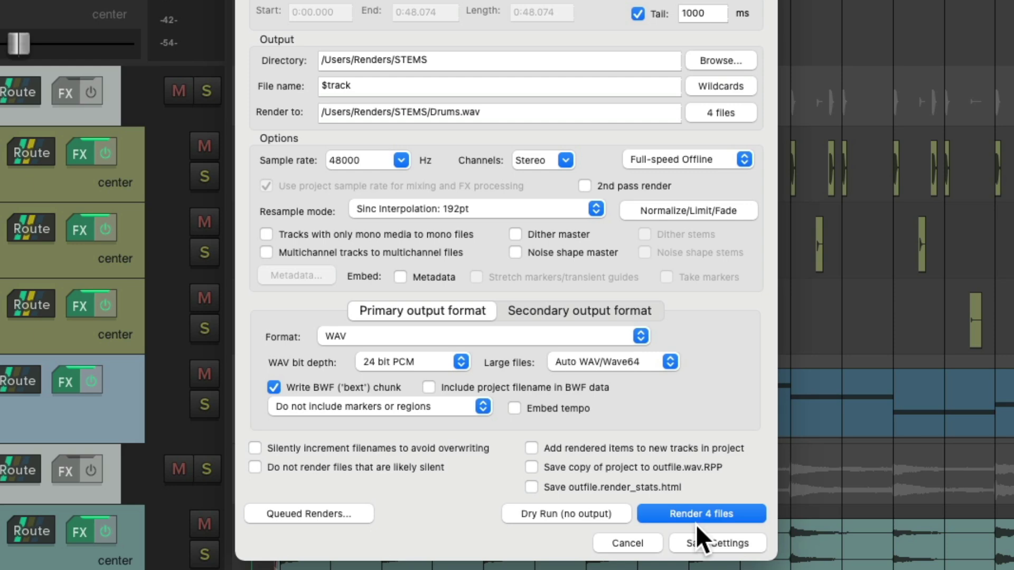
{"action": "left_click", "coordinate": [747, 511]}
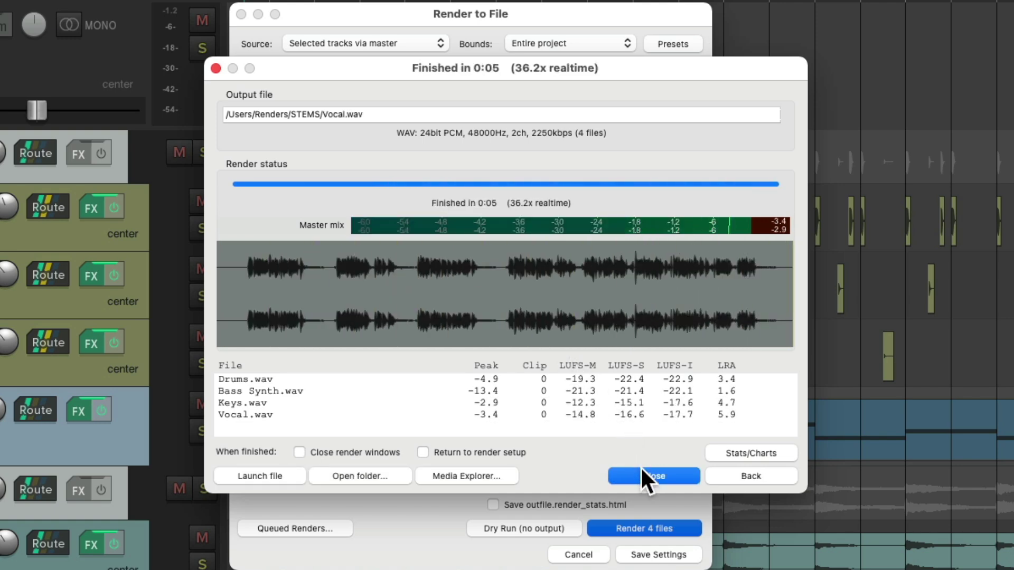
Close the render windows and drag all four stem WAVs from STEMS into the new project
{"action": "left_click", "coordinate": [641, 467]}
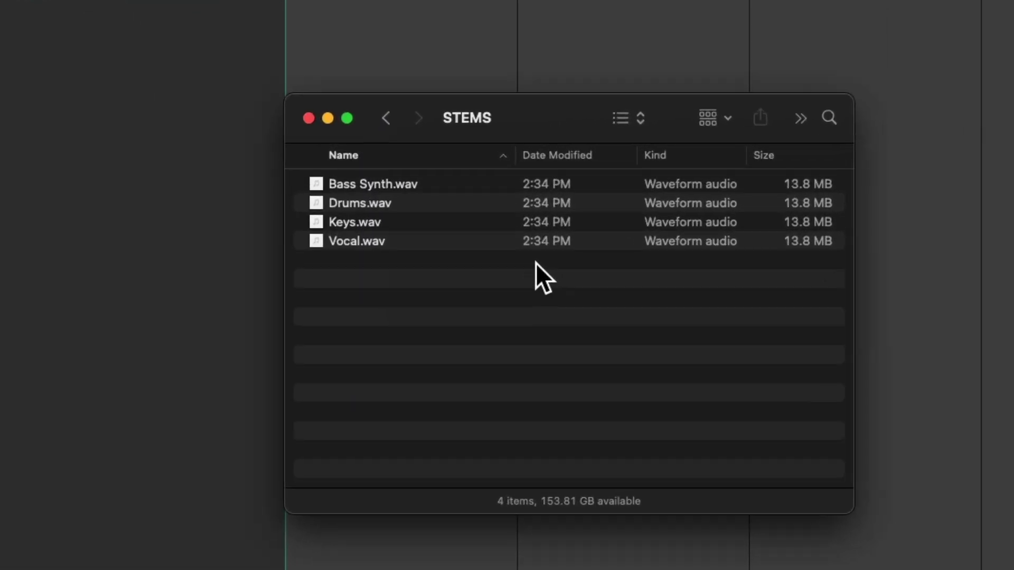
{"action": "key", "text": "super+a"}
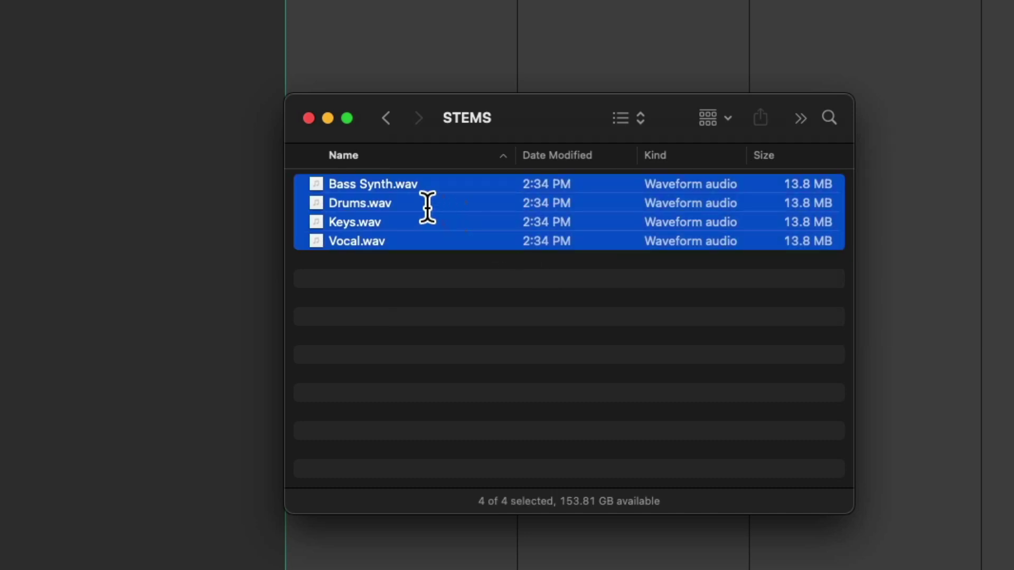
{"action": "left_click_drag", "start_coordinate": [405, 187], "coordinate": [144, 109]}
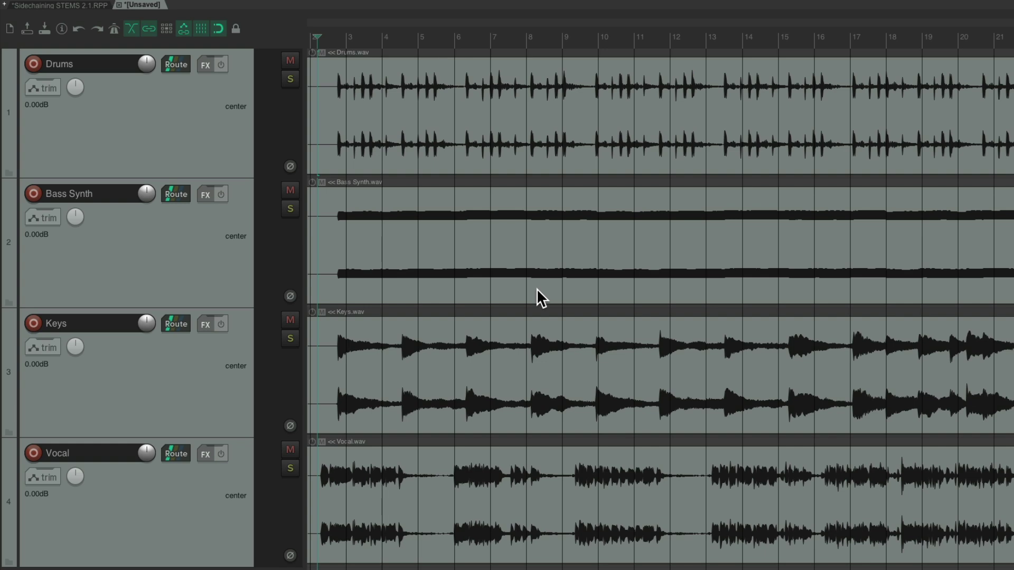
Play the imported stems, then audition them with the Vocal track muted
{"action": "key", "text": "space"}
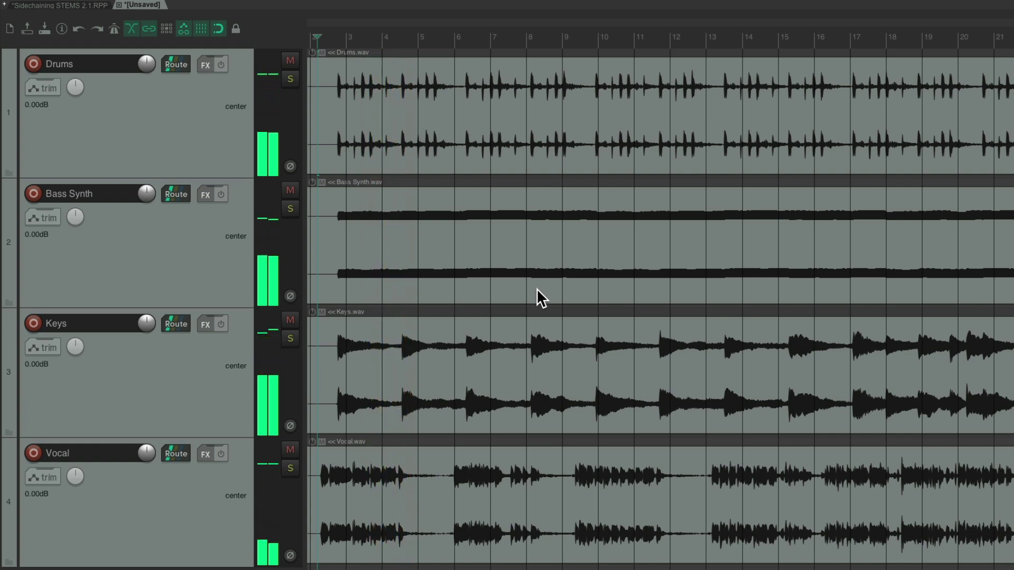
{"action": "left_click", "coordinate": [290, 449]}
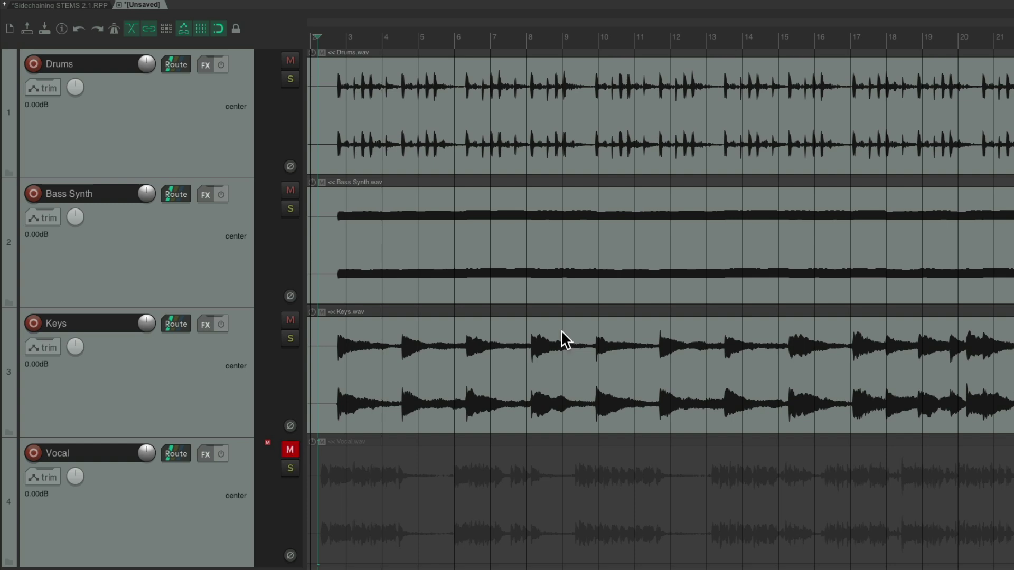
{"action": "key", "text": "space"}
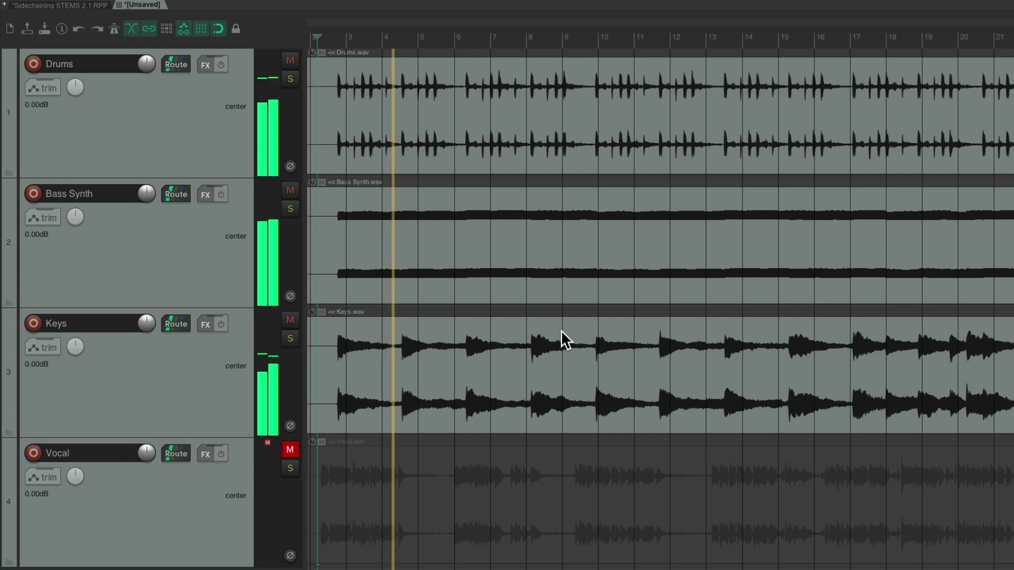
{"action": "key", "text": "space"}
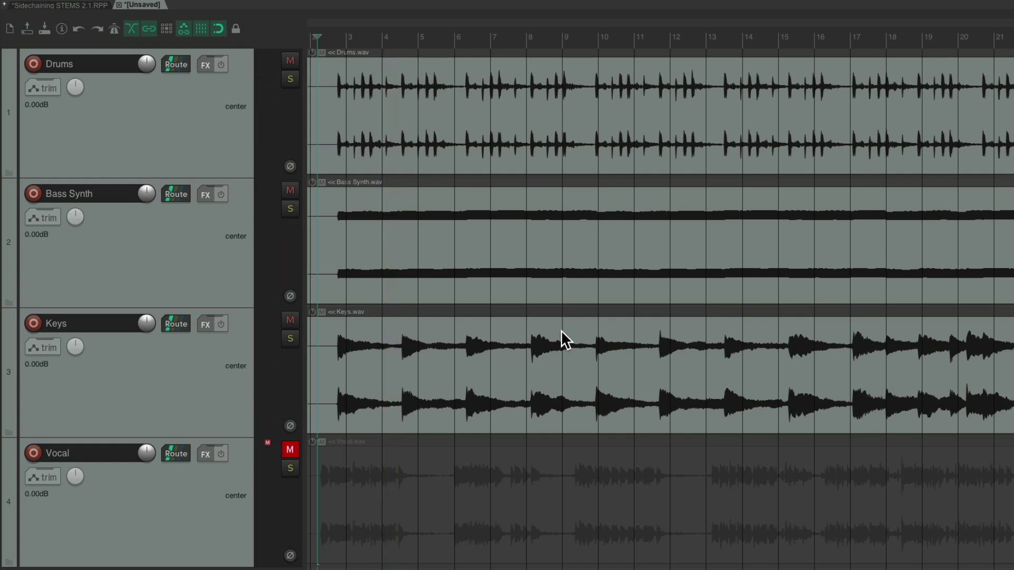
Mute Drums and Bass Synth, unmute Vocal, and play only the Keys and Vocal stems
{"action": "left_click_drag", "start_coordinate": [291, 58], "coordinate": [302, 193]}
{"action": "left_click", "coordinate": [290, 449]}
{"action": "key", "text": "space"}
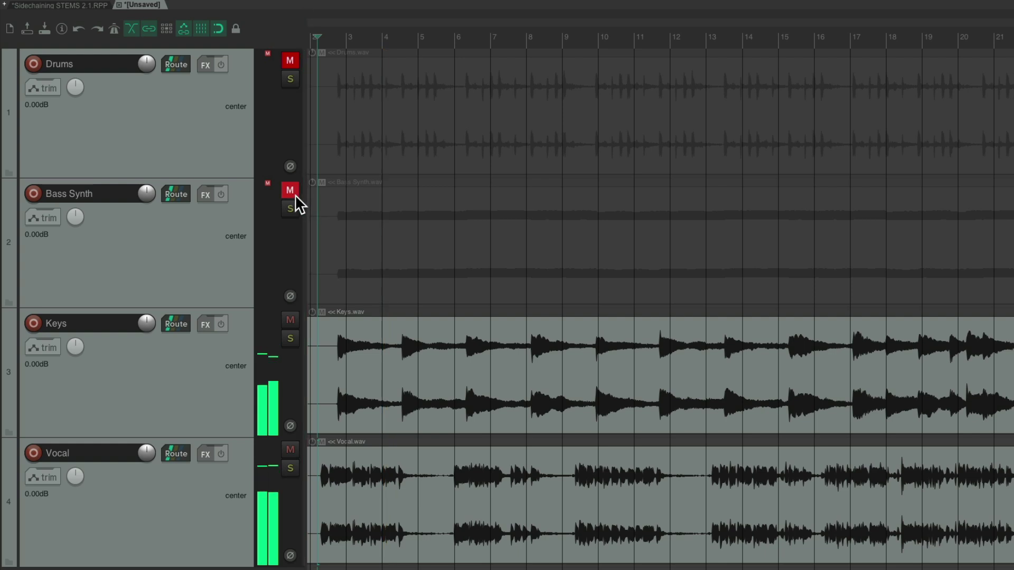
{"action": "key", "text": "space"}
Unmute Drums and Bass Synth, lower the Vocal volume to -5.43 dB, and play the mix
{"action": "left_click_drag", "start_coordinate": [294, 194], "coordinate": [297, 94]}
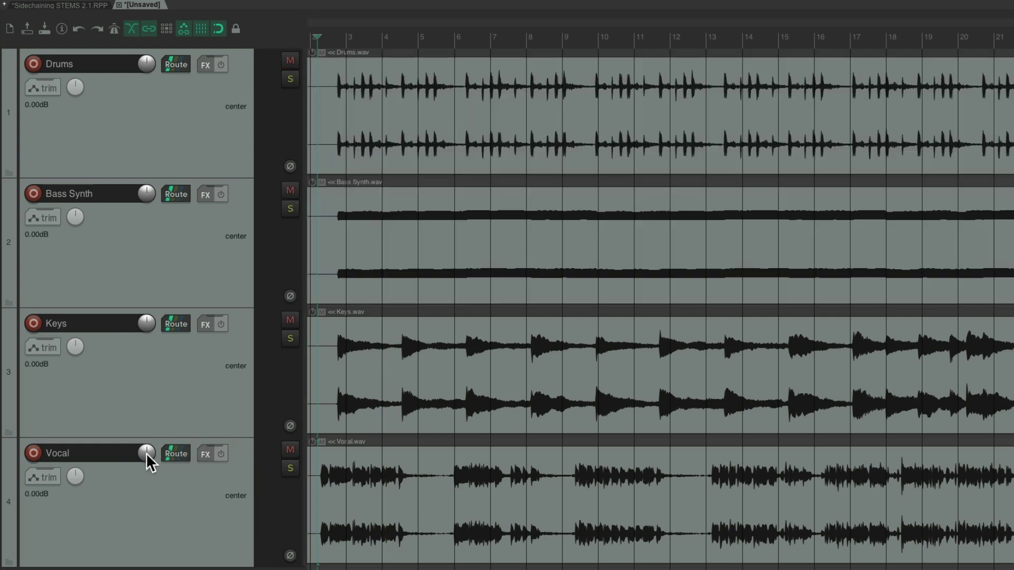
{"action": "left_click_drag", "start_coordinate": [147, 453], "coordinate": [146, 465]}
{"action": "key", "text": "space"}
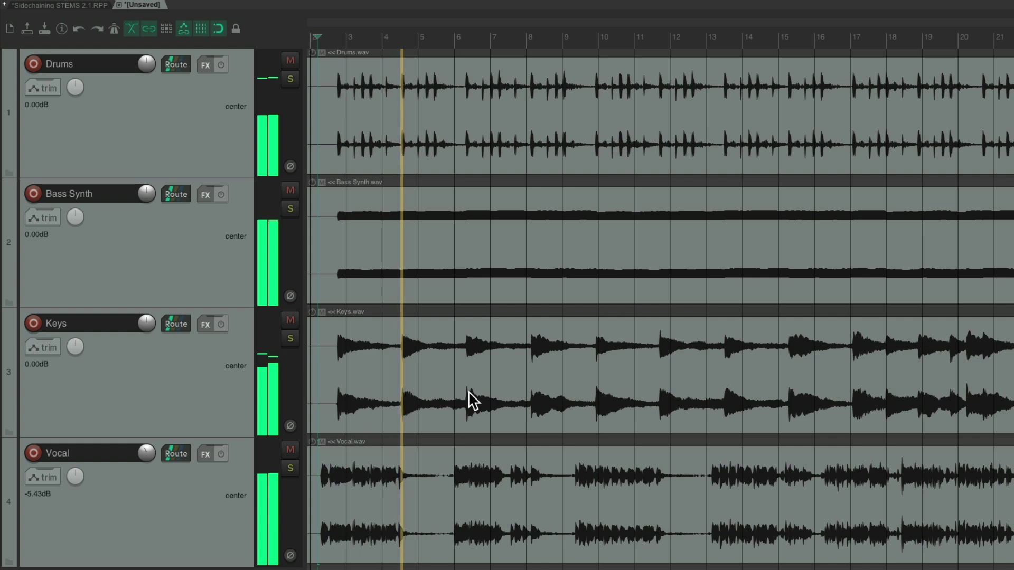
{"action": "key", "text": "space"}
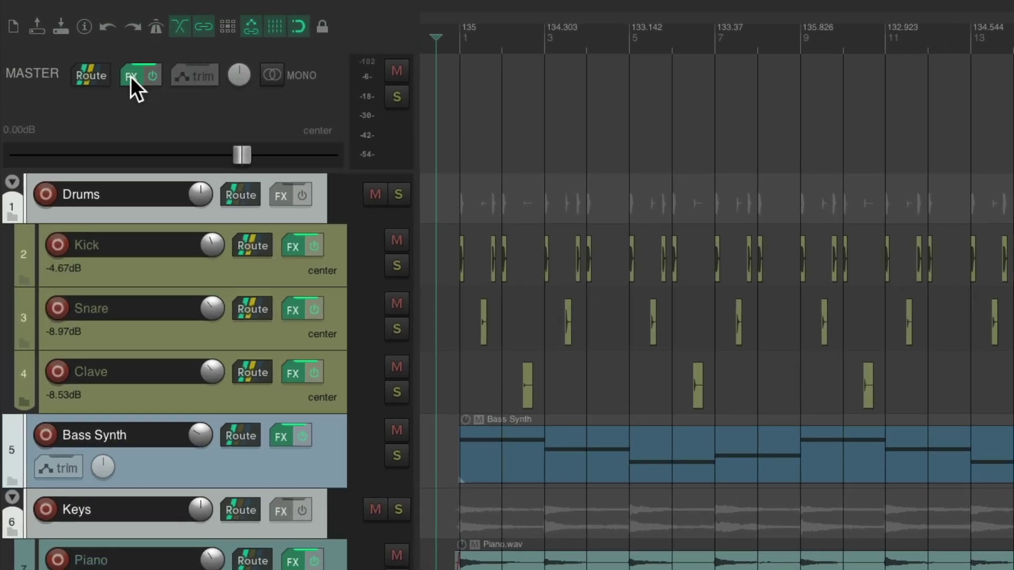
Open the master FX chain and view ReaEQ, then ReaComp at 4:1 with -14.1 dB threshold
{"action": "left_click", "coordinate": [131, 76]}
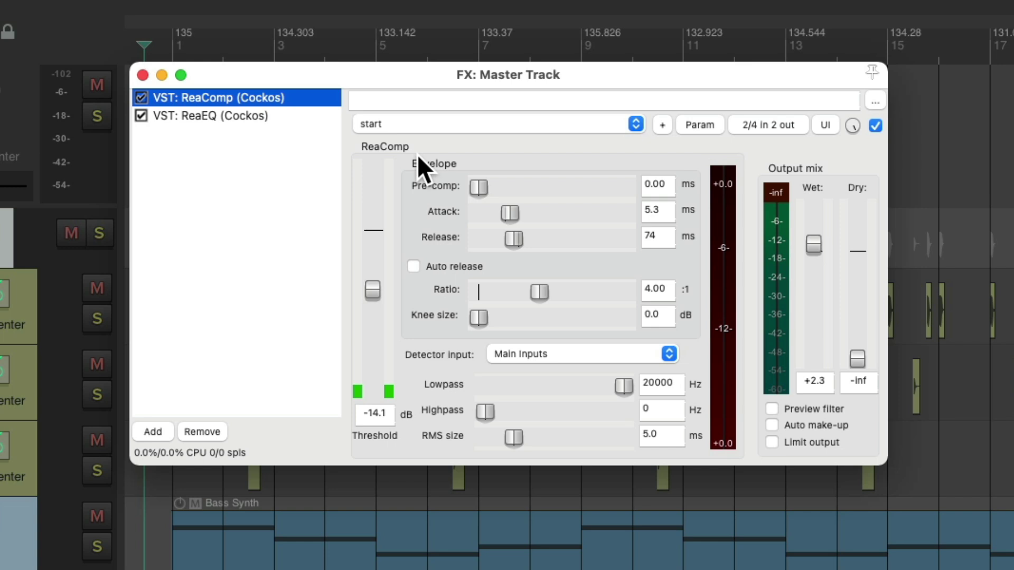
{"action": "left_click", "coordinate": [285, 116]}
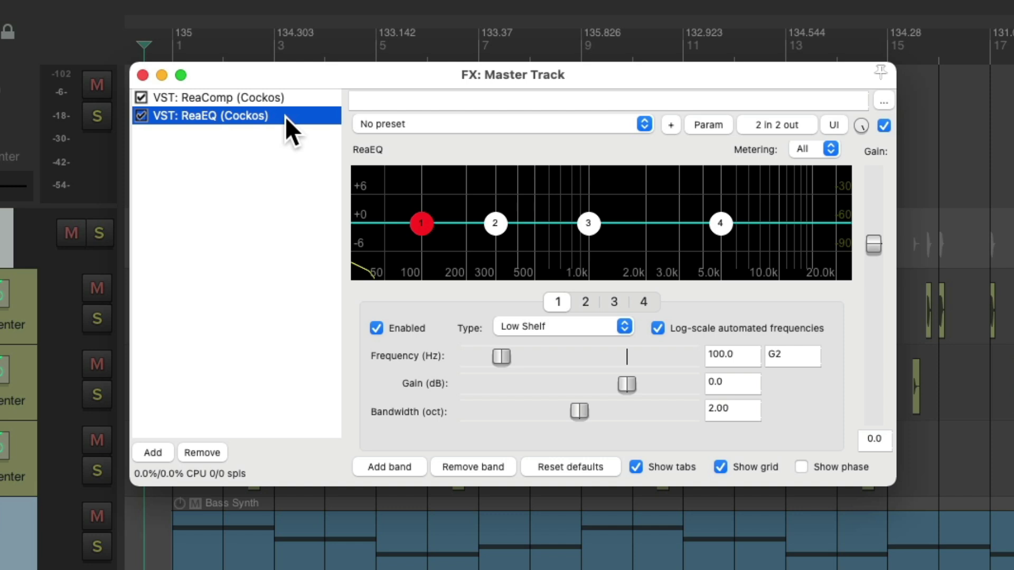
{"action": "left_click", "coordinate": [301, 98]}
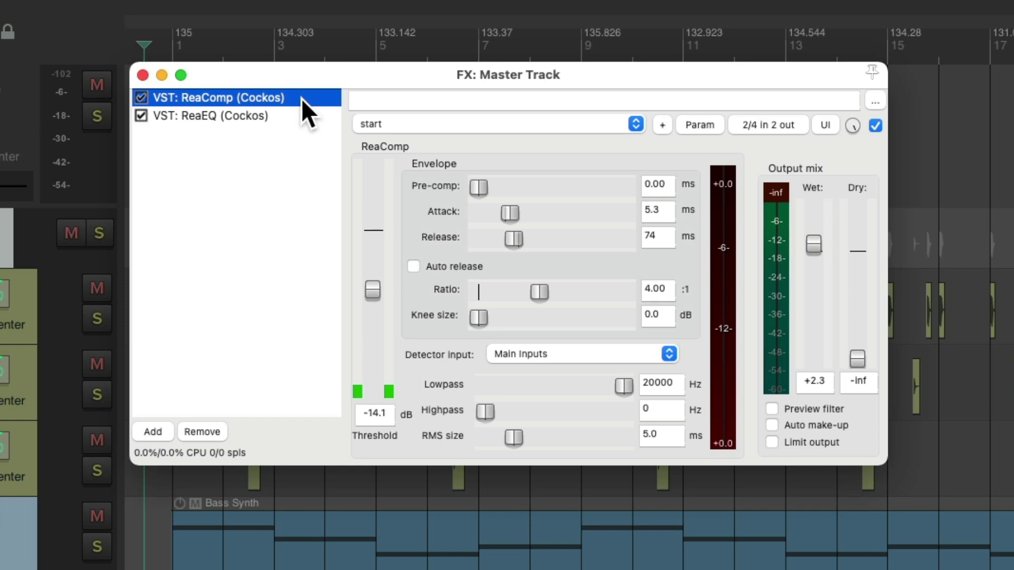
Render the Master mix source to /Users/Renders/STEMS/Master.wav, adding it as a new track
{"action": "left_click", "coordinate": [143, 74]}
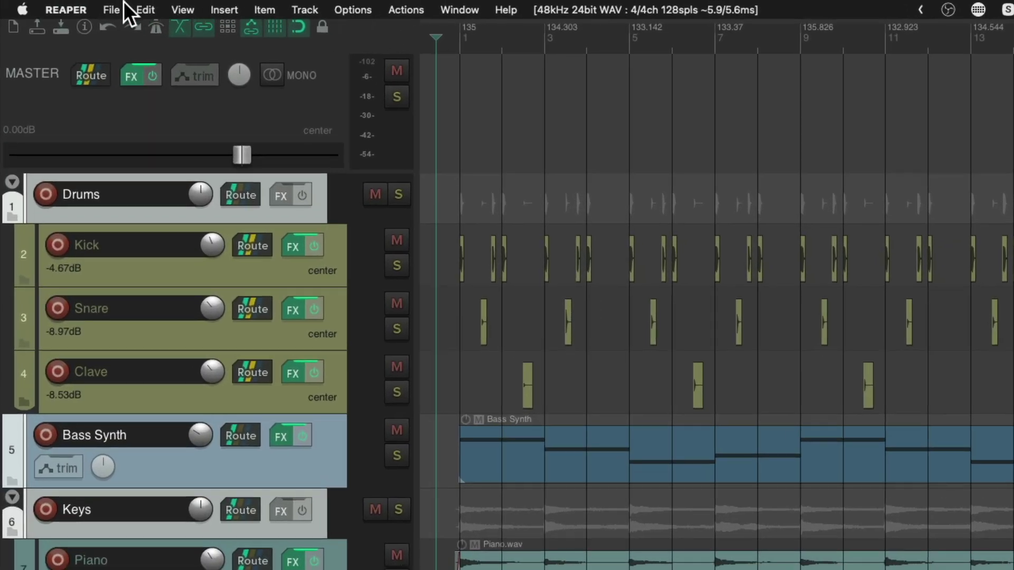
{"action": "left_click", "coordinate": [112, 5]}
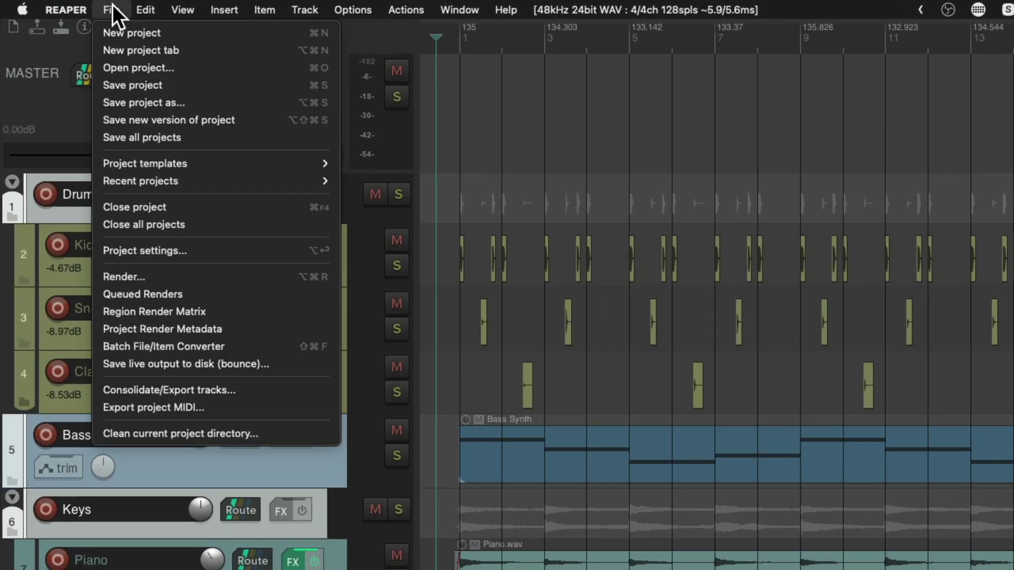
{"action": "left_click", "coordinate": [100, 276]}
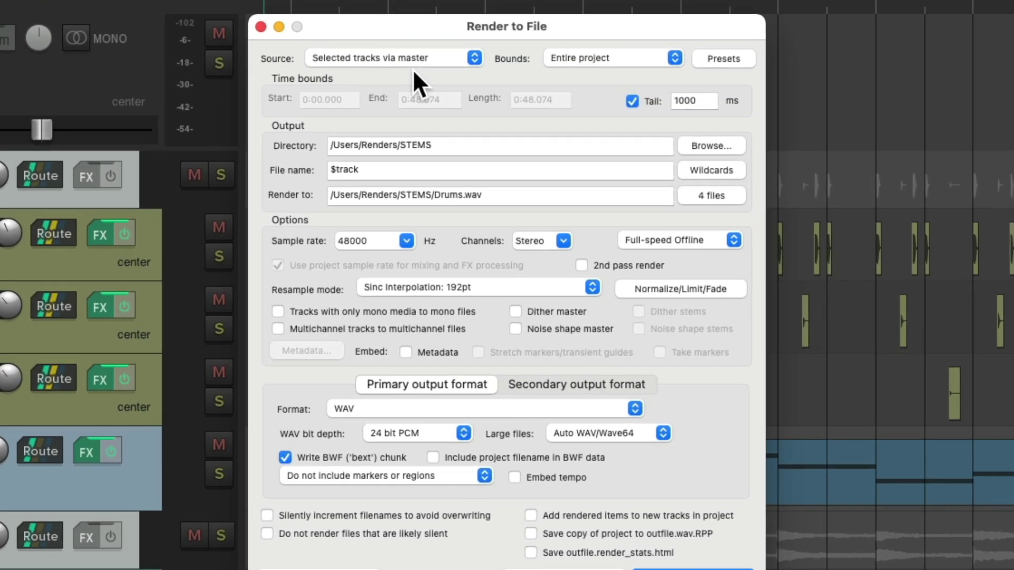
{"action": "left_click", "coordinate": [429, 59]}
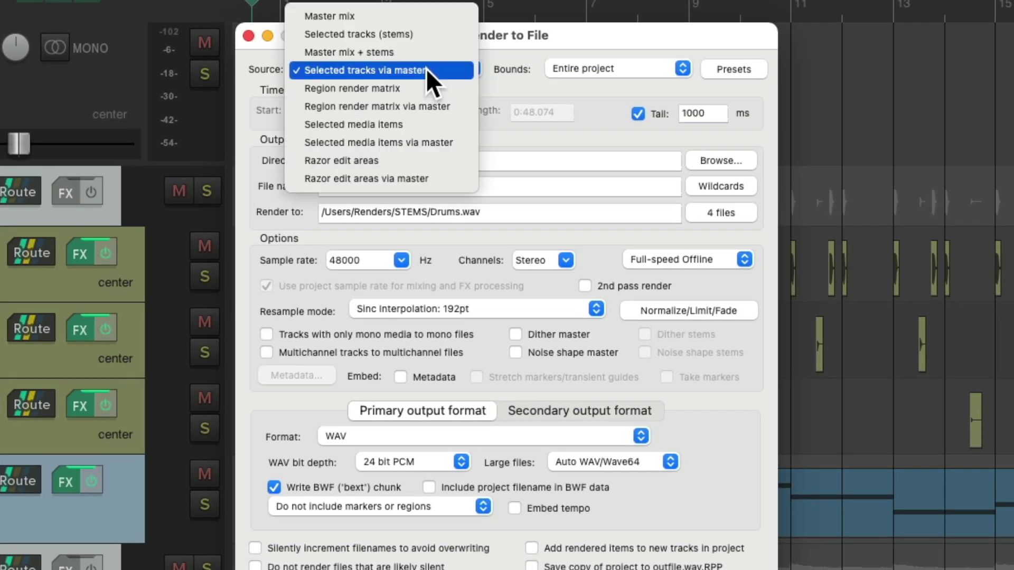
{"action": "left_click", "coordinate": [435, 15]}
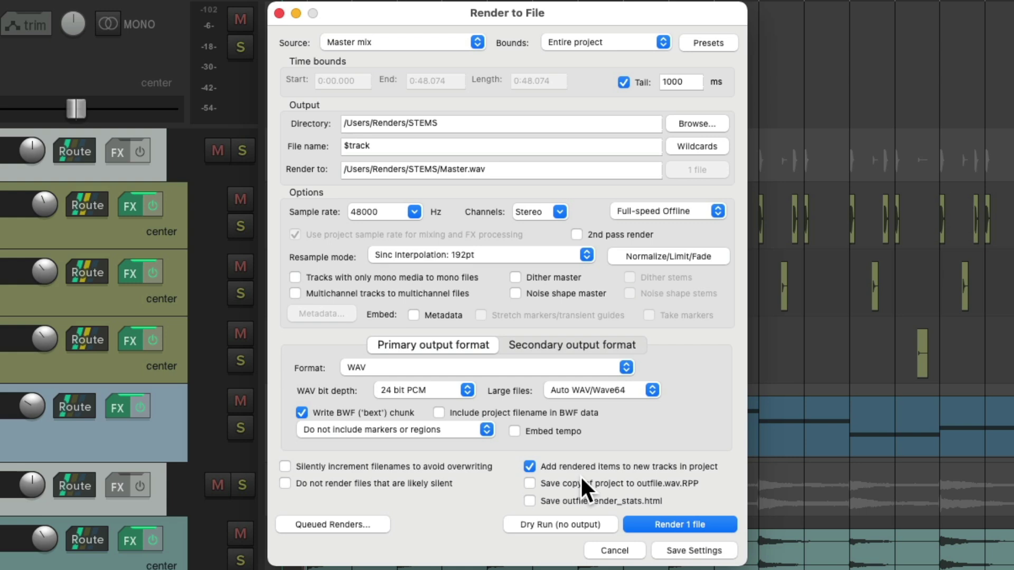
{"action": "left_click", "coordinate": [638, 521]}
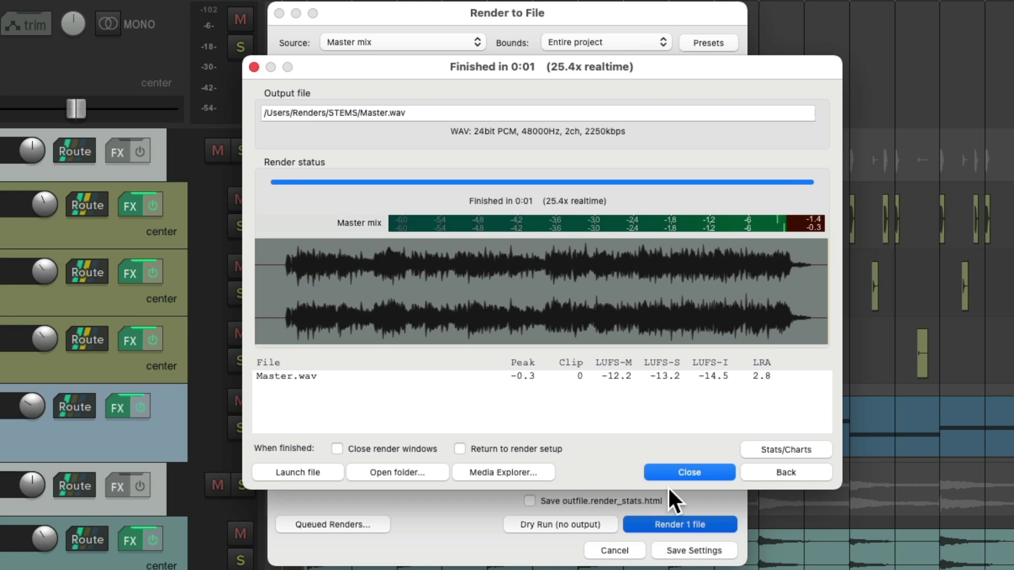
{"action": "left_click", "coordinate": [670, 466]}
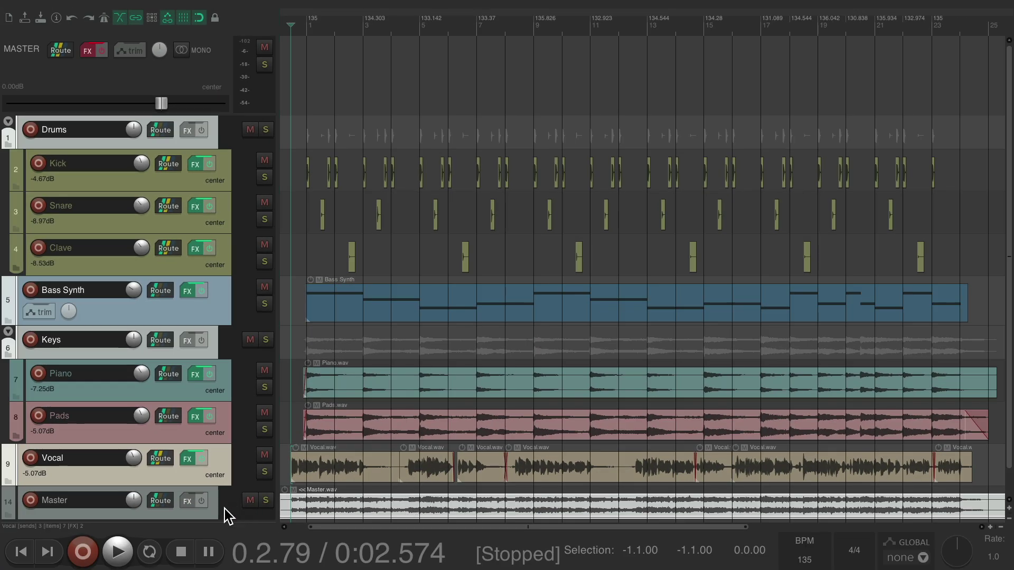
Drag the Master.wav track up to track 1 and rename it 'Sidechain'
{"action": "left_click_drag", "start_coordinate": [222, 509], "coordinate": [197, 115]}
{"action": "double_click", "coordinate": [98, 130]}
{"action": "type", "text": "Sidechain"}
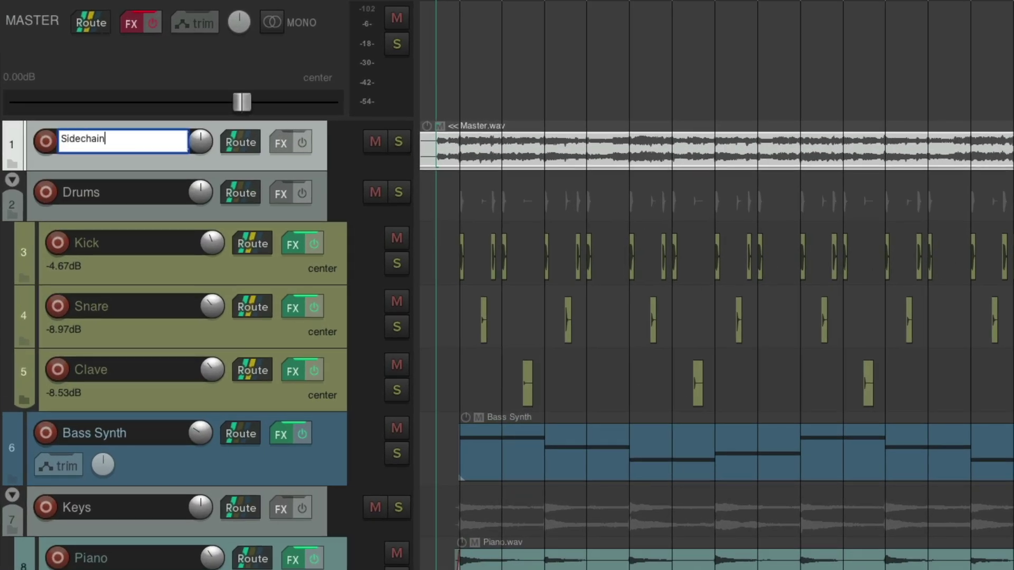
{"action": "key", "text": "Return"}
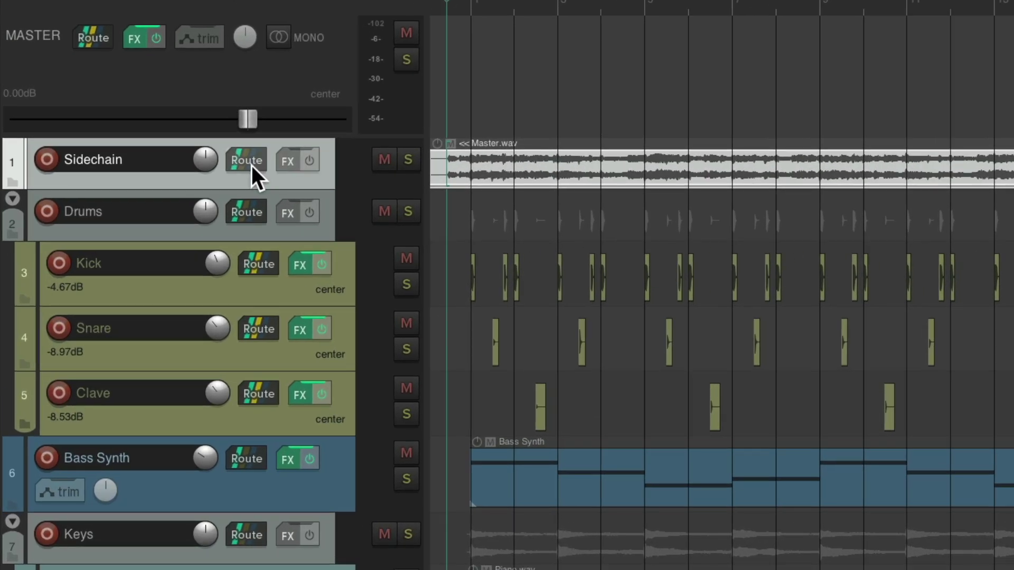
Untick the Master send in the Sidechain track's routing
{"action": "left_click", "coordinate": [246, 160]}
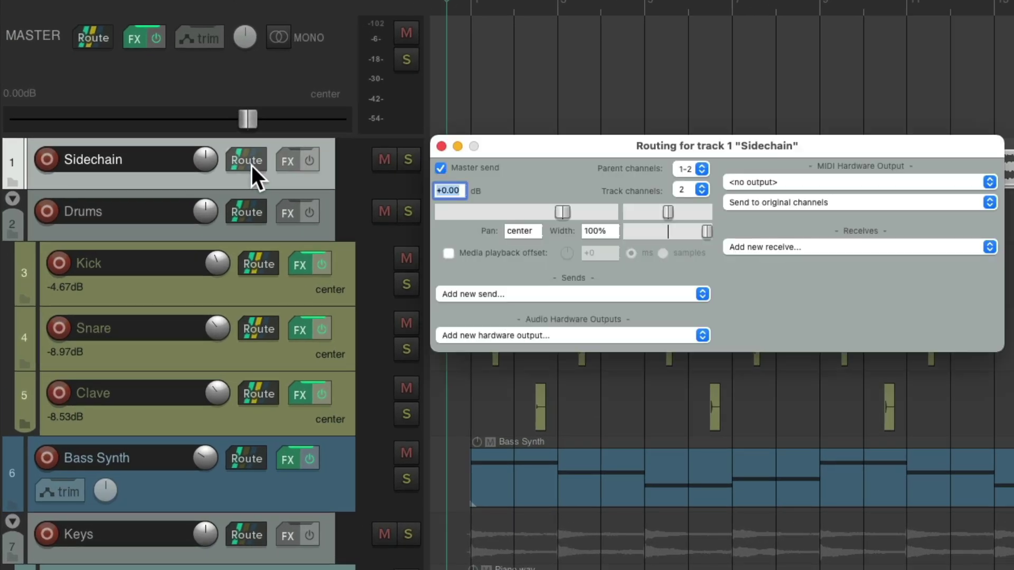
{"action": "left_click", "coordinate": [440, 169]}
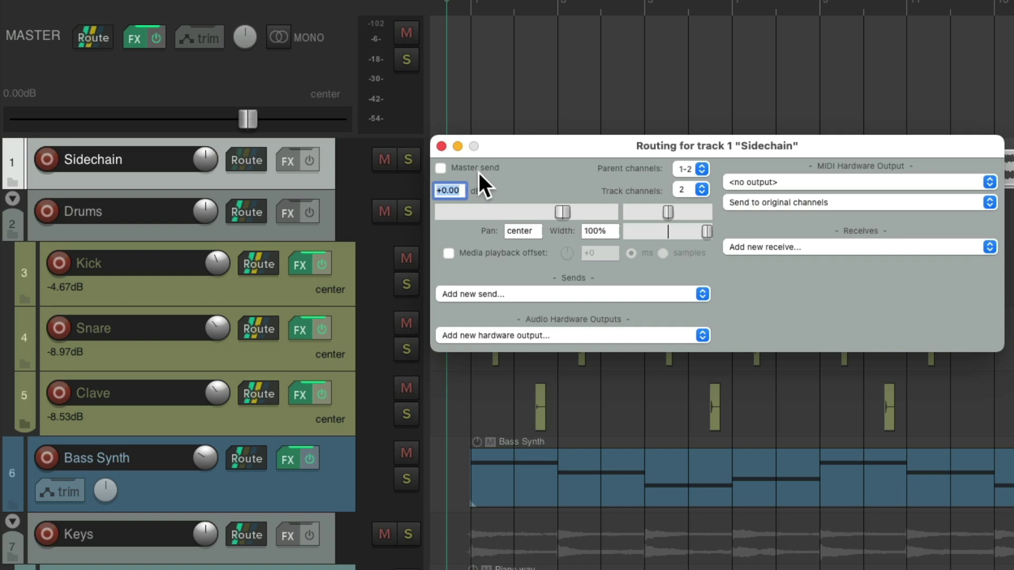
{"action": "left_click", "coordinate": [441, 146]}
Play the project, briefly soloing the Sidechain track, then stop
{"action": "key", "text": "space"}
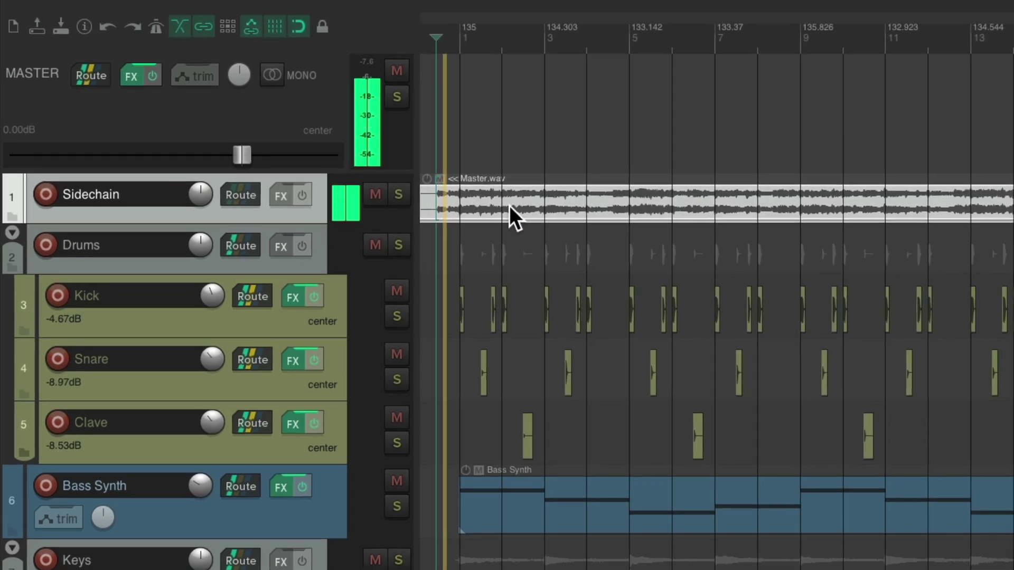
{"action": "left_click", "coordinate": [404, 198]}
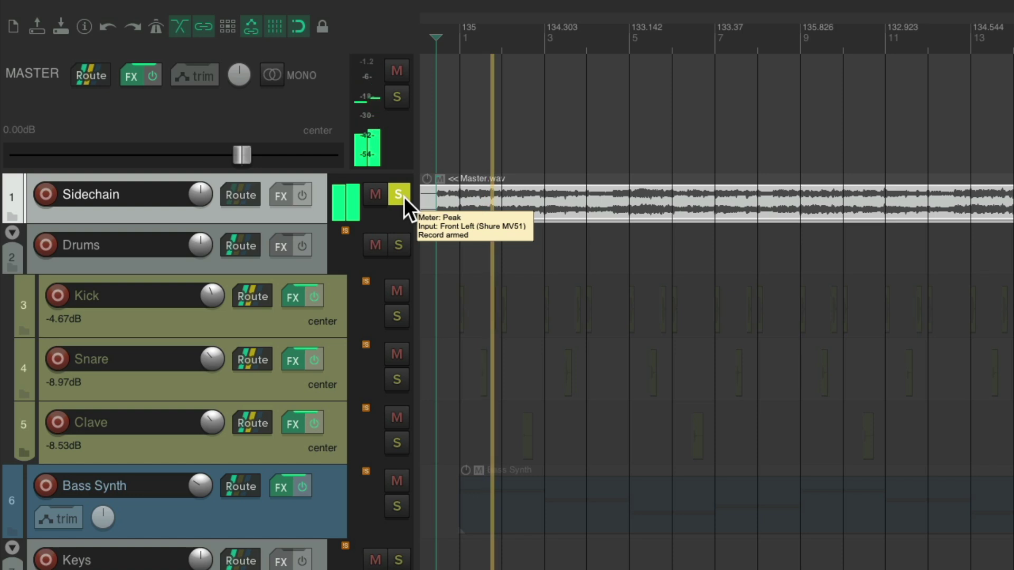
{"action": "left_click", "coordinate": [404, 197]}
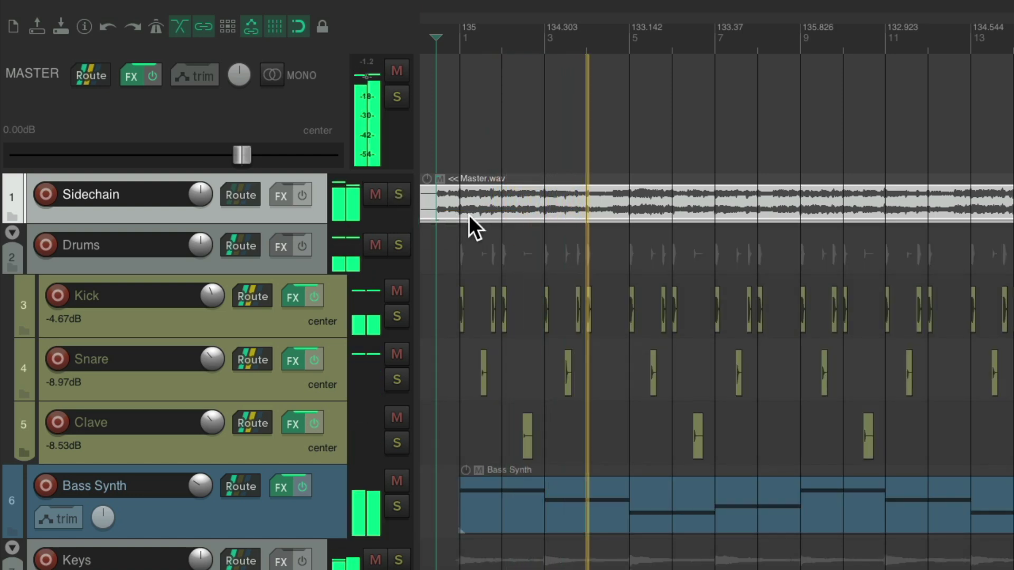
{"action": "key", "text": "space"}
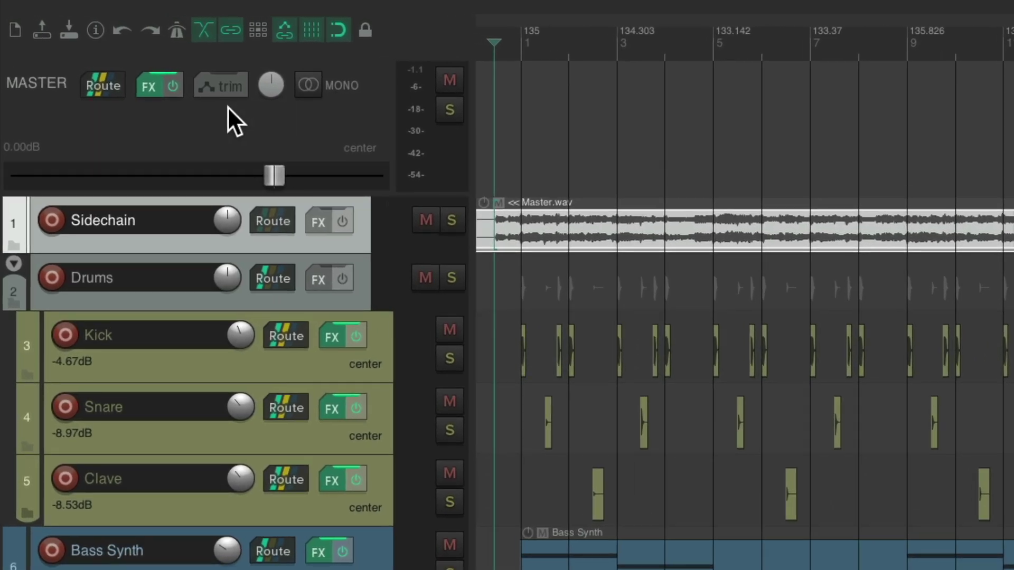
Set the master track's channel count to 4
{"action": "left_click", "coordinate": [114, 86]}
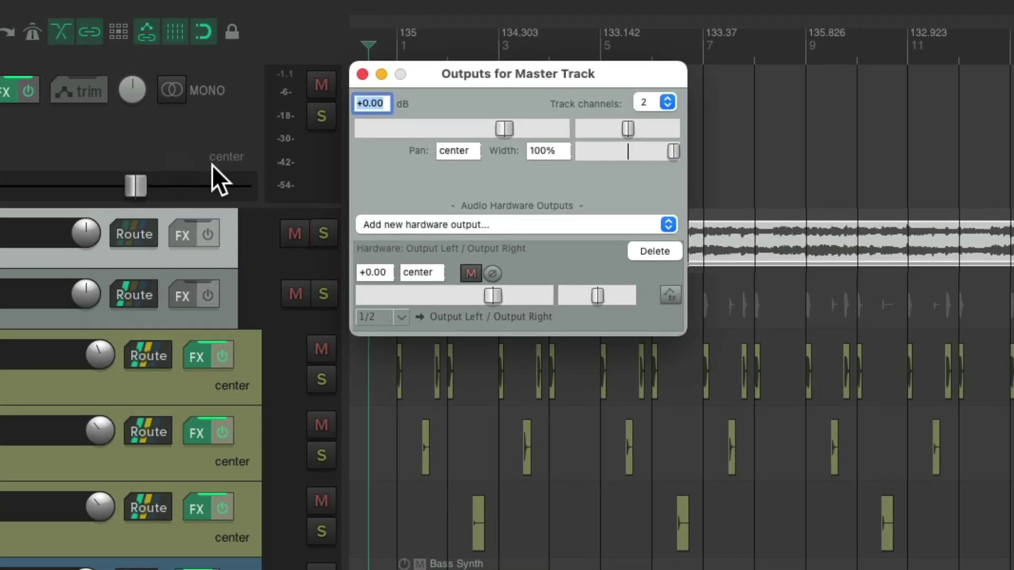
{"action": "left_click", "coordinate": [667, 101]}
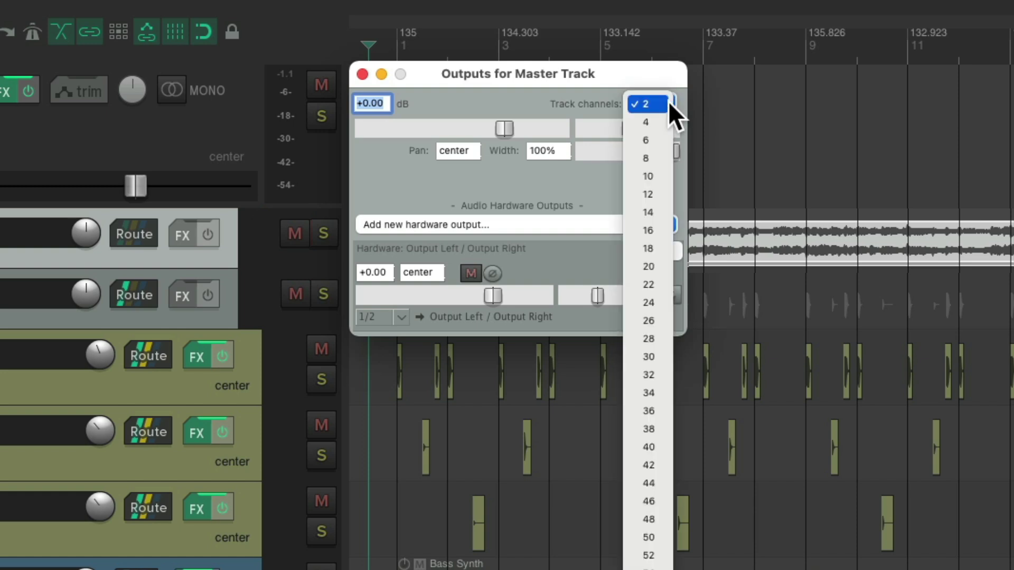
{"action": "left_click", "coordinate": [667, 121]}
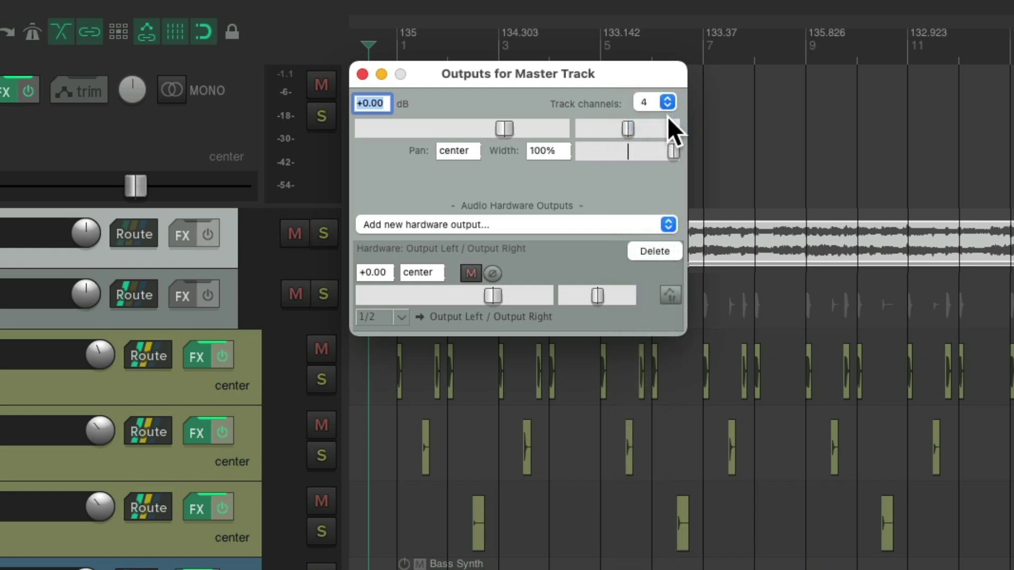
{"action": "left_click", "coordinate": [362, 74]}
Set the master ReaComp Detector input to Auxiliary Inputs
{"action": "left_click", "coordinate": [18, 91]}
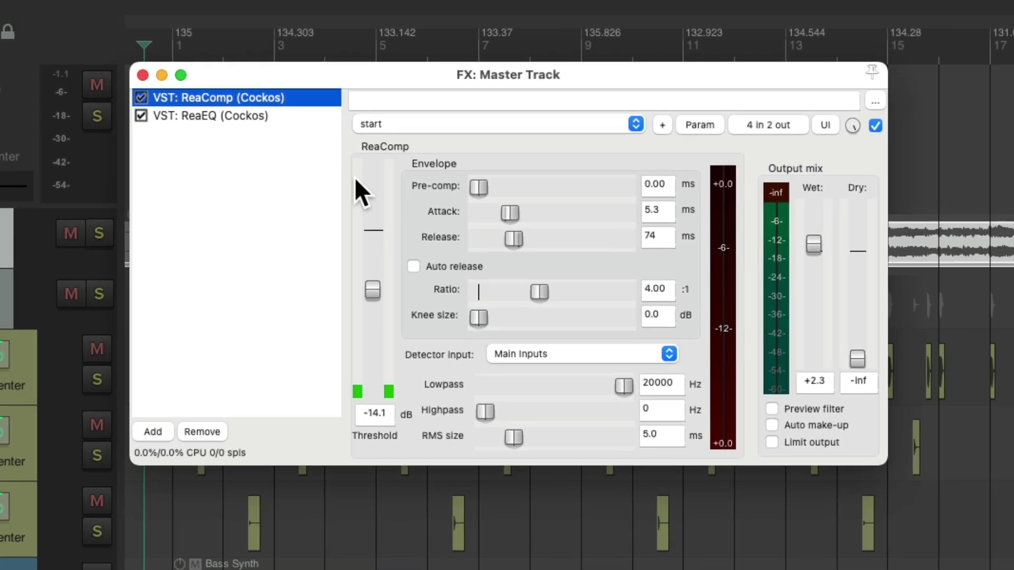
{"action": "left_click", "coordinate": [583, 351]}
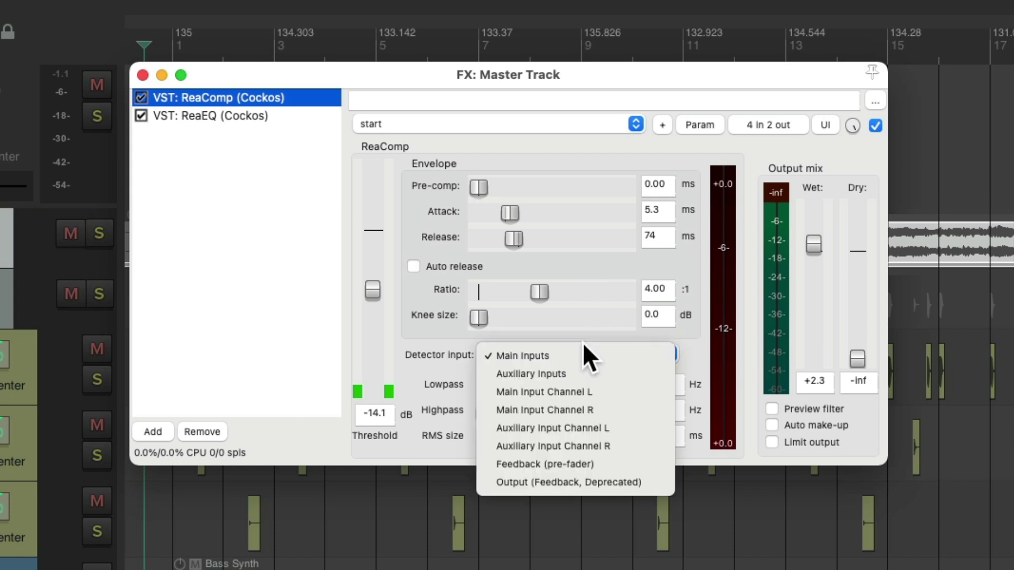
{"action": "left_click", "coordinate": [594, 374]}
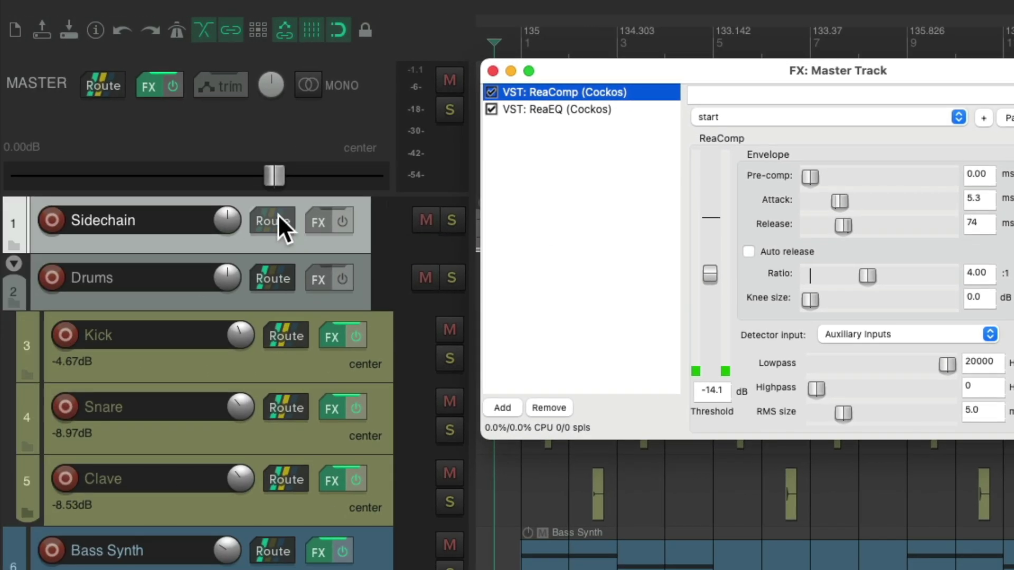
Route the Sidechain track to master channels 3-4
{"action": "left_click", "coordinate": [265, 217]}
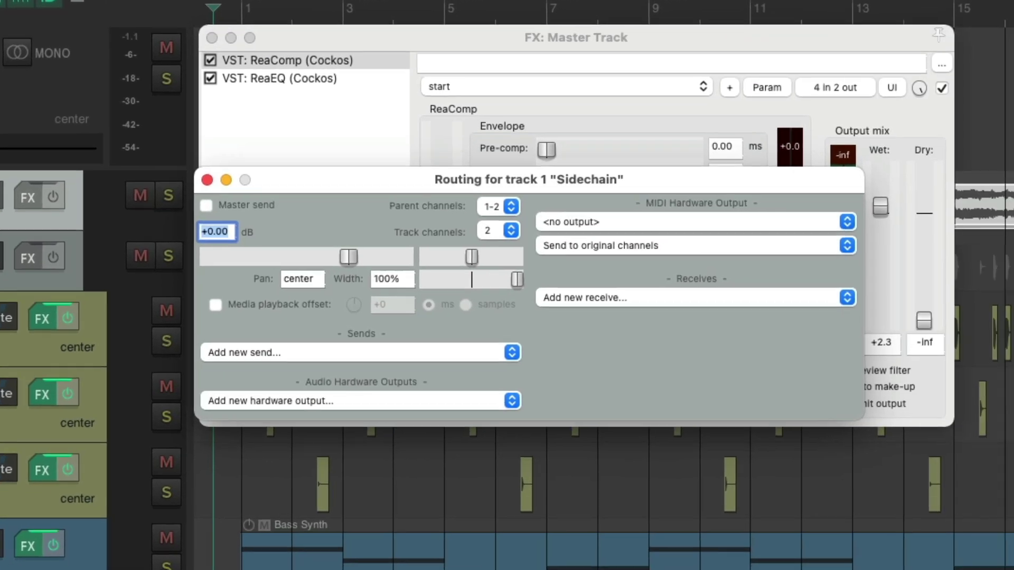
{"action": "left_click", "coordinate": [493, 204]}
{"action": "left_click", "coordinate": [475, 242]}
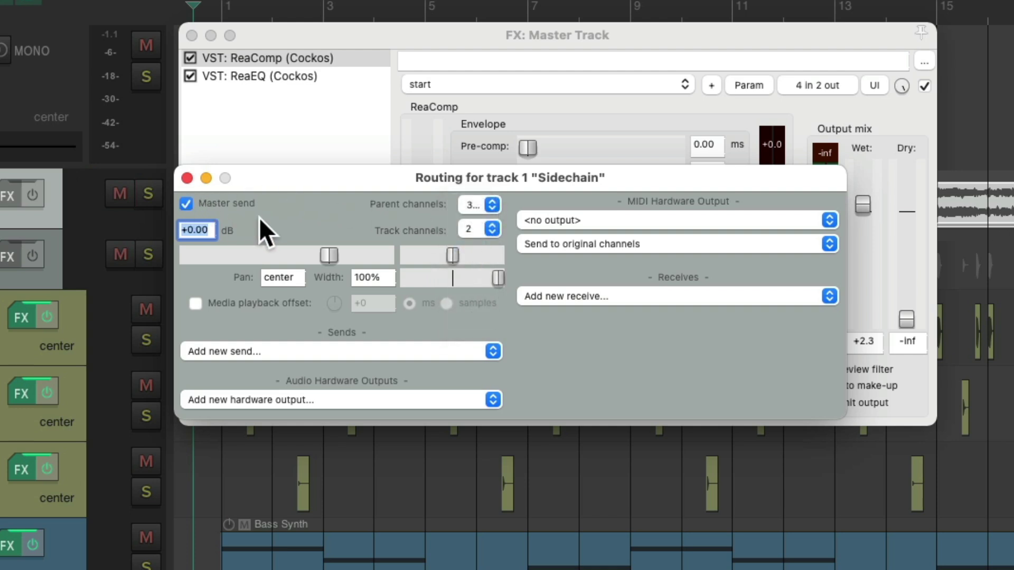
{"action": "left_click", "coordinate": [187, 178]}
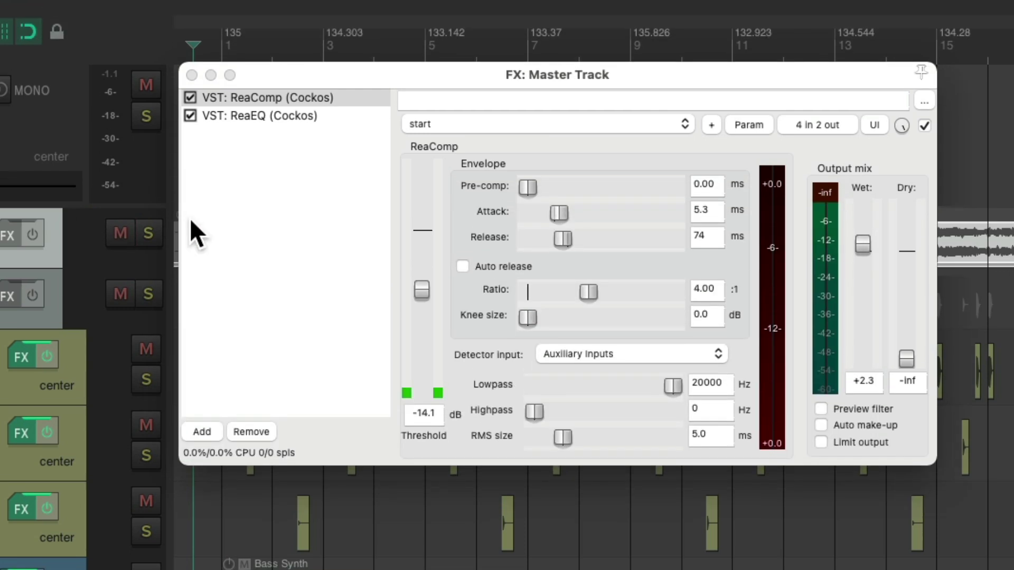
Solo the Sidechain track and briefly play the sidechained mix
{"action": "left_click", "coordinate": [146, 231]}
{"action": "key", "text": "space"}
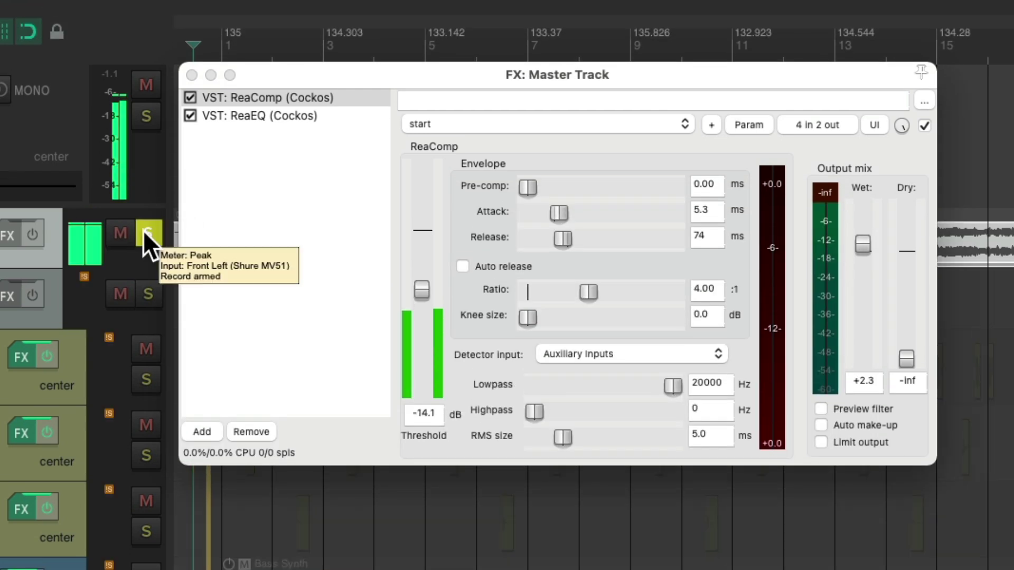
{"action": "key", "text": "space"}
Unsolo Sidechain, play with it muted, then unmute it and play the full mix again
{"action": "left_click", "coordinate": [471, 292]}
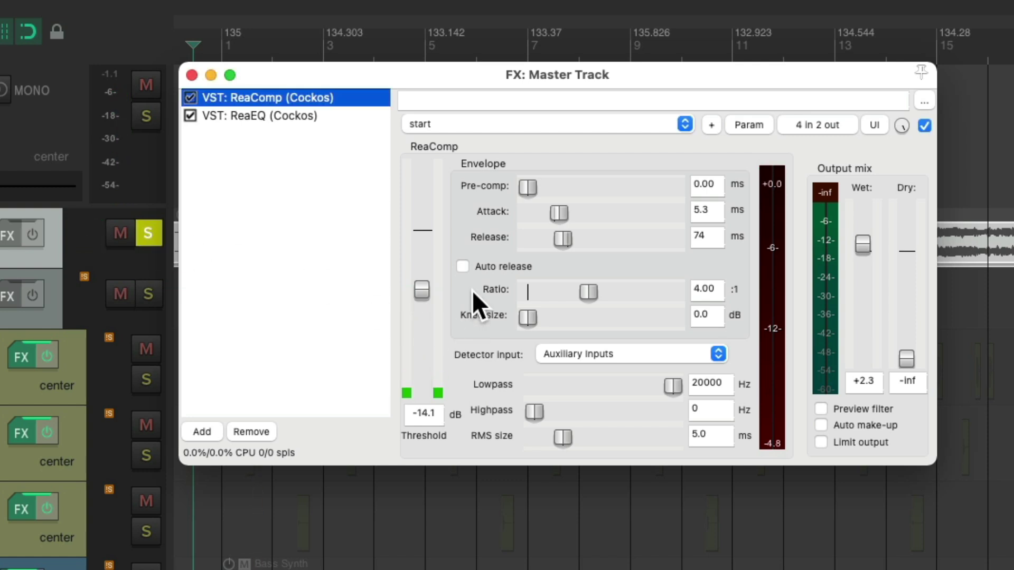
{"action": "left_click", "coordinate": [149, 232]}
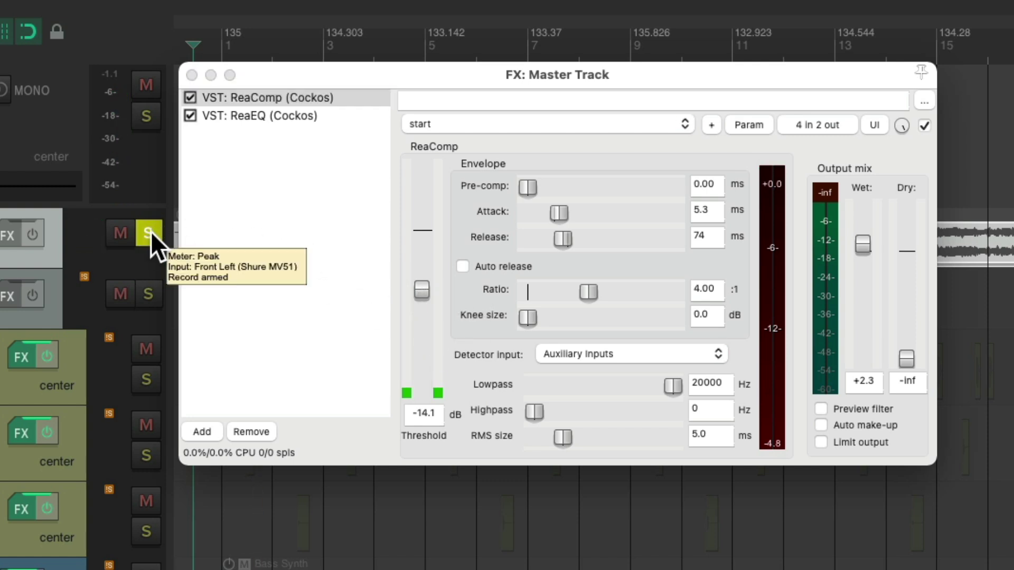
{"action": "left_click", "coordinate": [120, 233]}
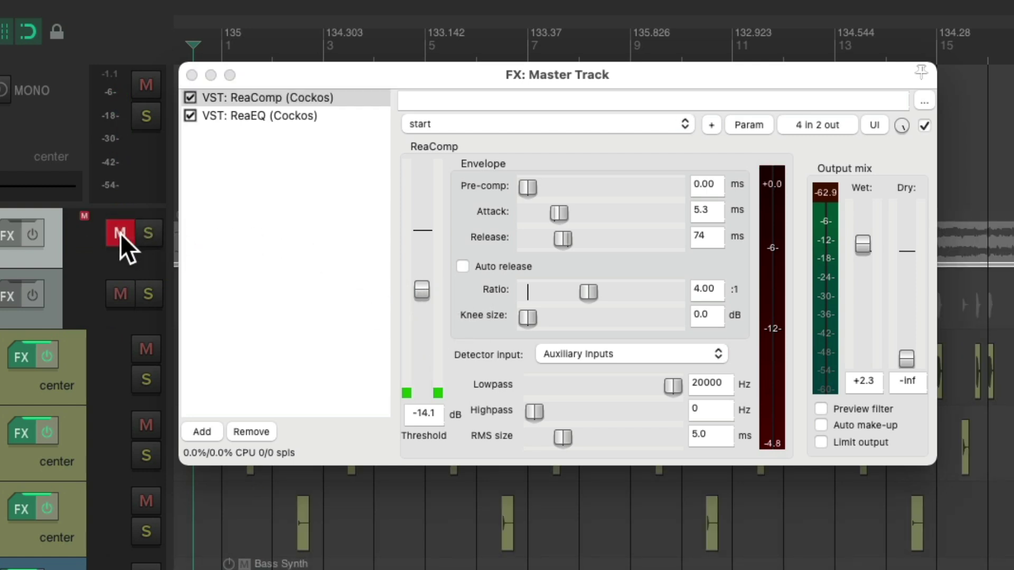
{"action": "left_click", "coordinate": [446, 300]}
{"action": "key", "text": "space"}
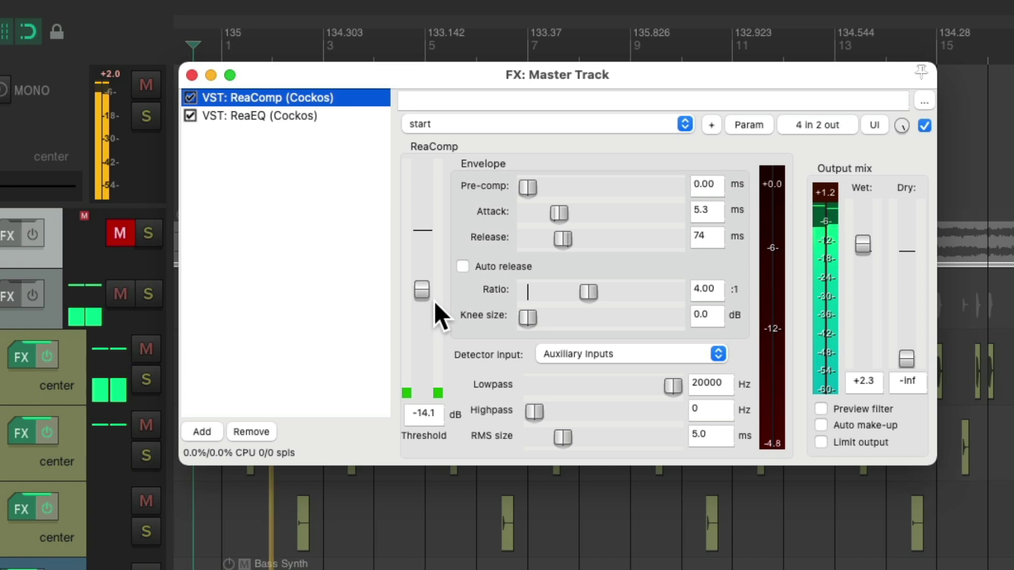
{"action": "key", "text": "space"}
{"action": "left_click", "coordinate": [122, 235]}
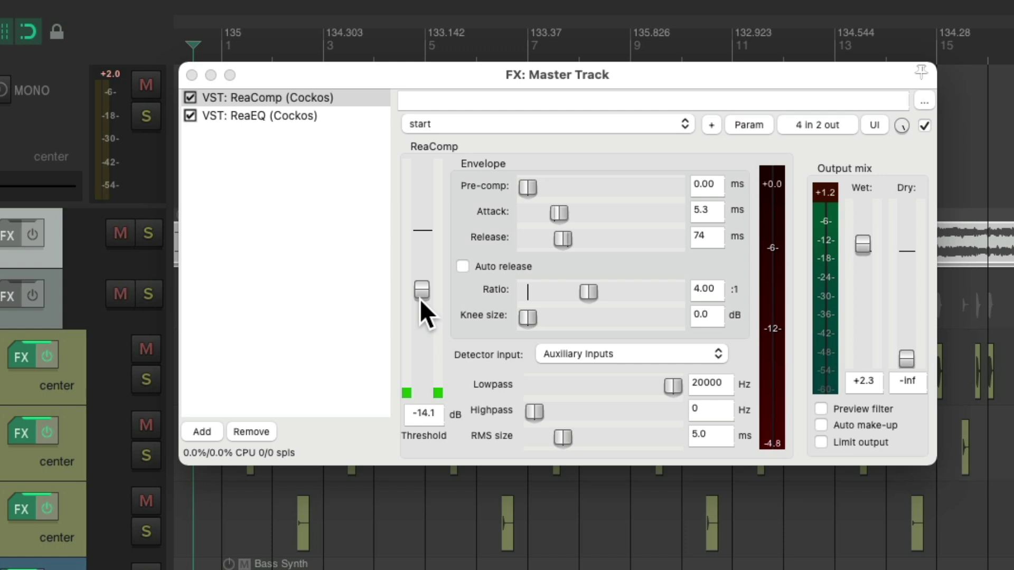
{"action": "key", "text": "space"}
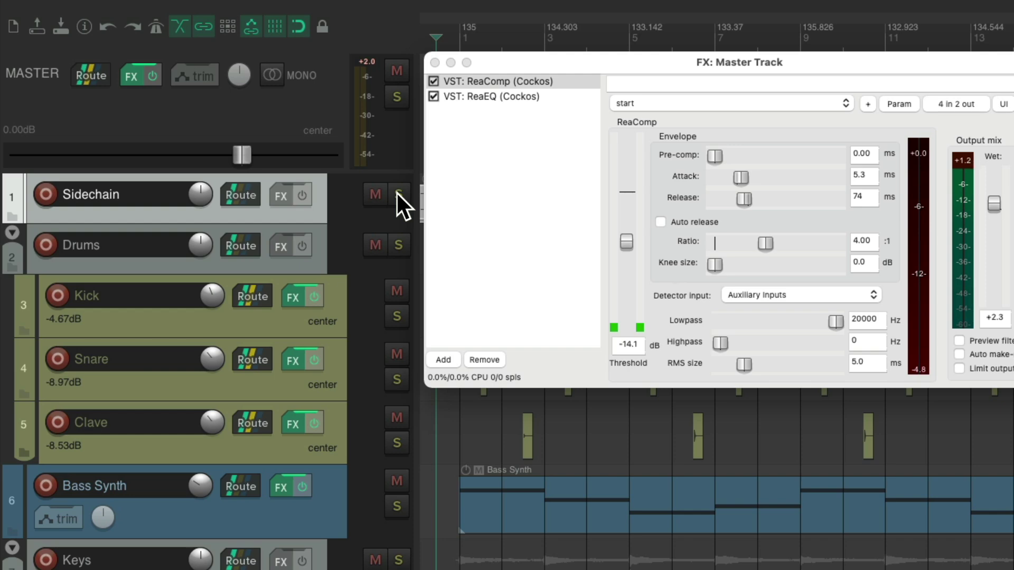
Set Solo defeat on the Sidechain track, then solo and play the Drums alone
{"action": "right_click", "coordinate": [396, 191]}
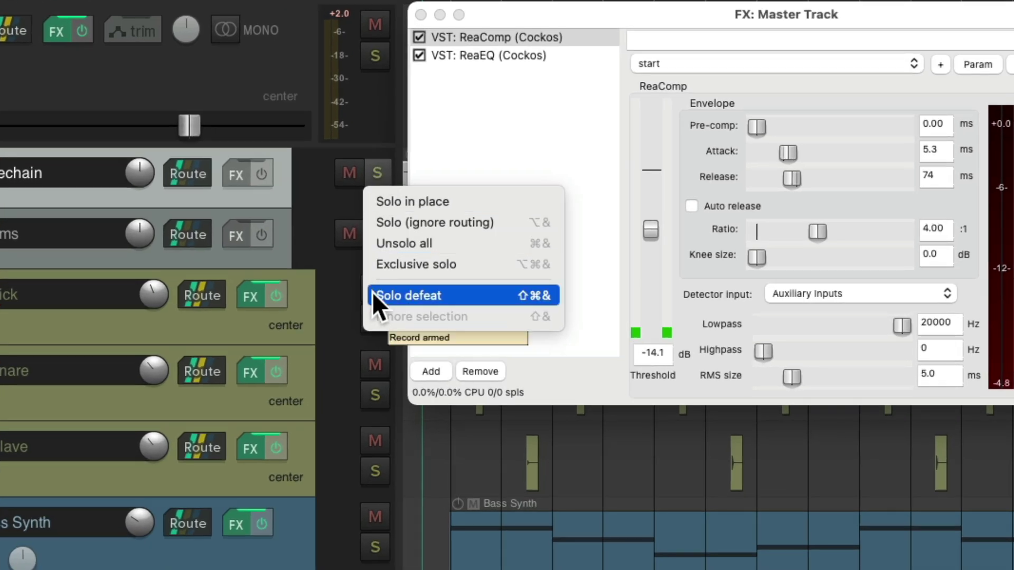
{"action": "left_click", "coordinate": [372, 295]}
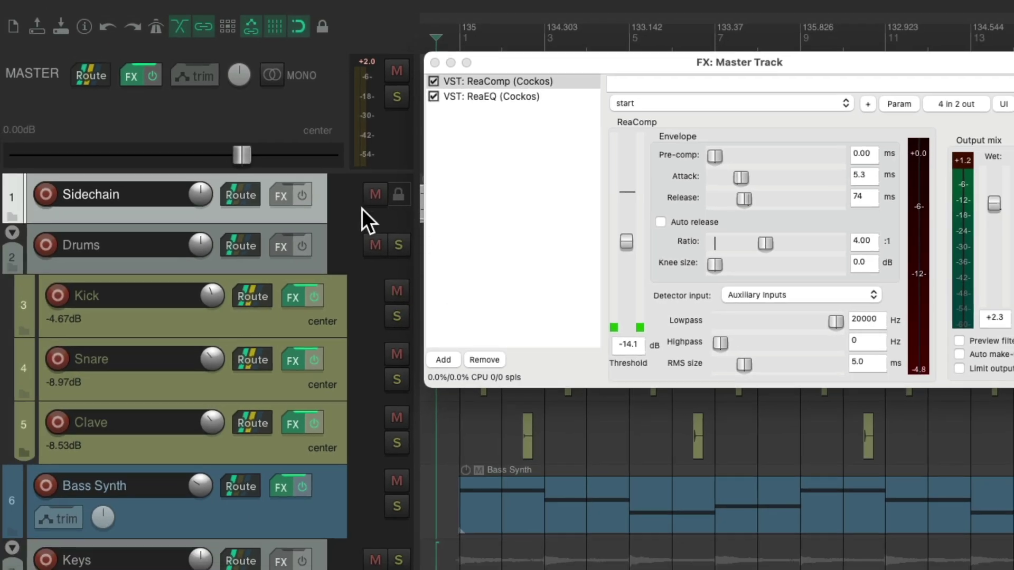
{"action": "left_click", "coordinate": [400, 245]}
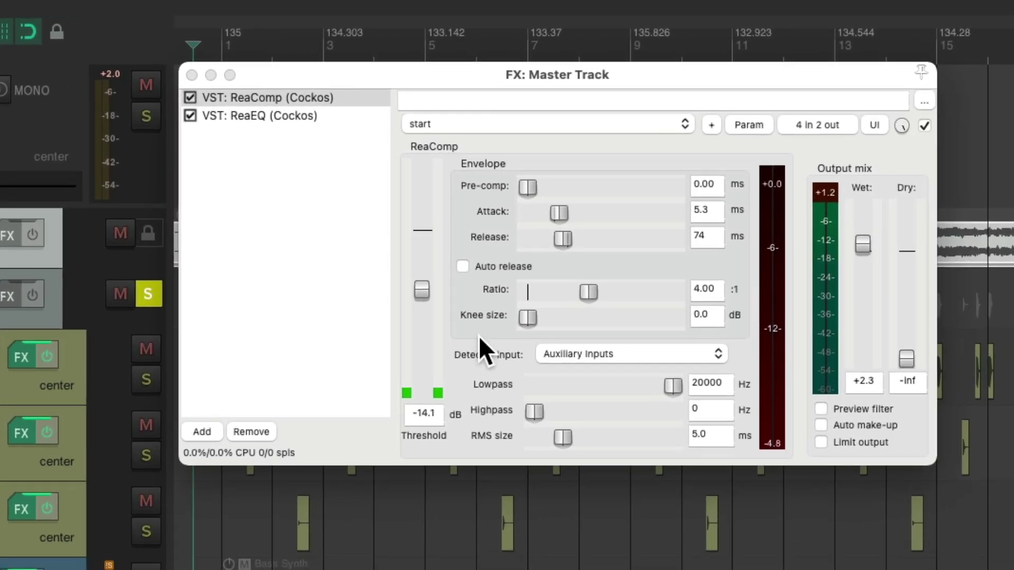
{"action": "left_click", "coordinate": [478, 336]}
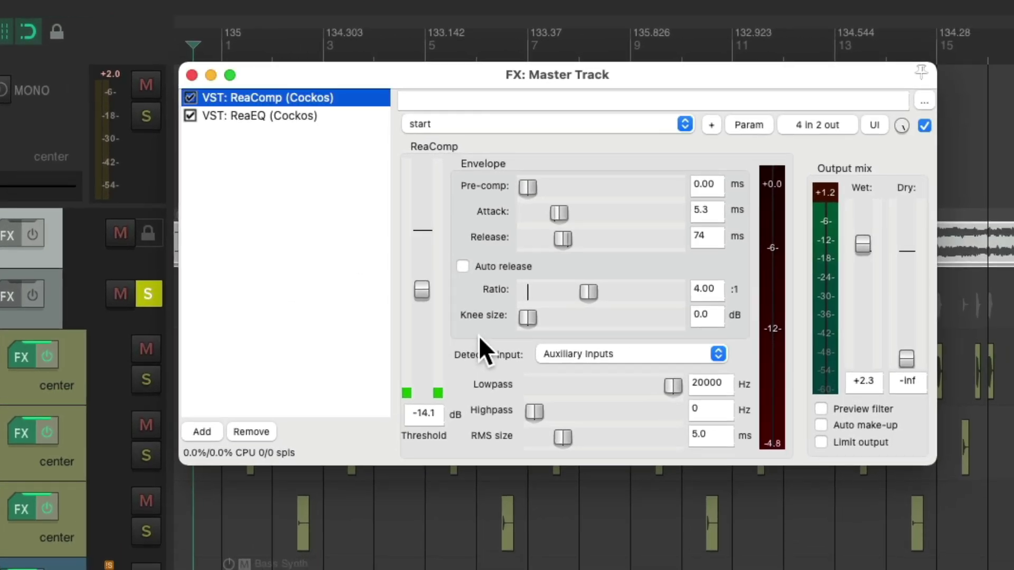
{"action": "key", "text": "space"}
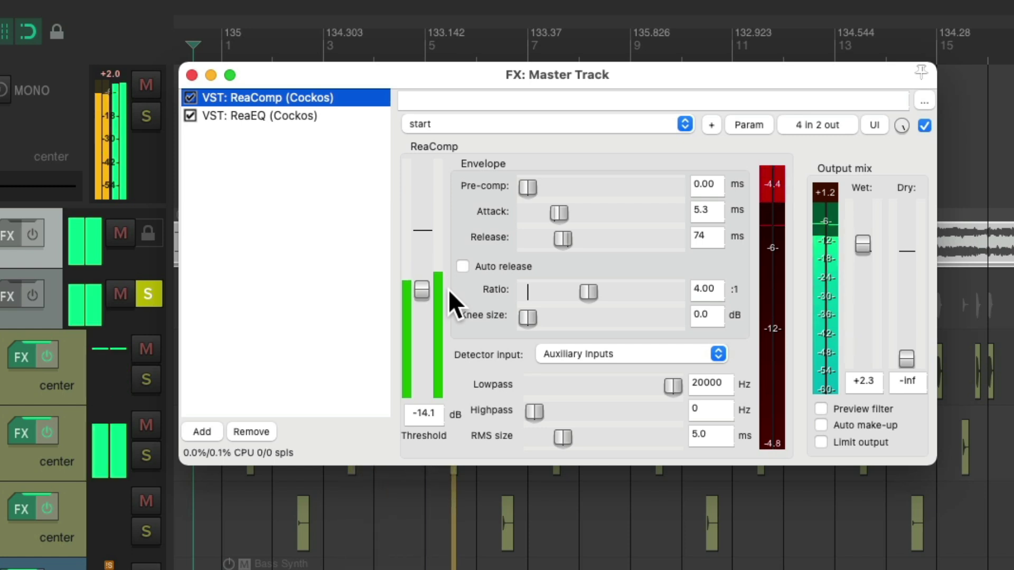
{"action": "key", "text": "space"}
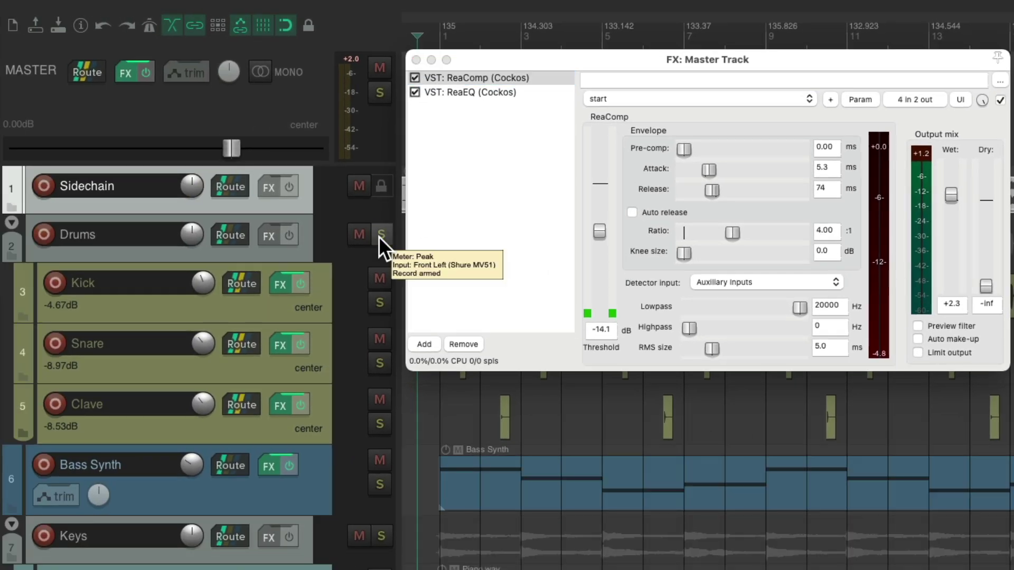
Move the solo from Drums to Keys and play the Keys track alone
{"action": "left_click", "coordinate": [162, 348]}
{"action": "left_click", "coordinate": [357, 502]}
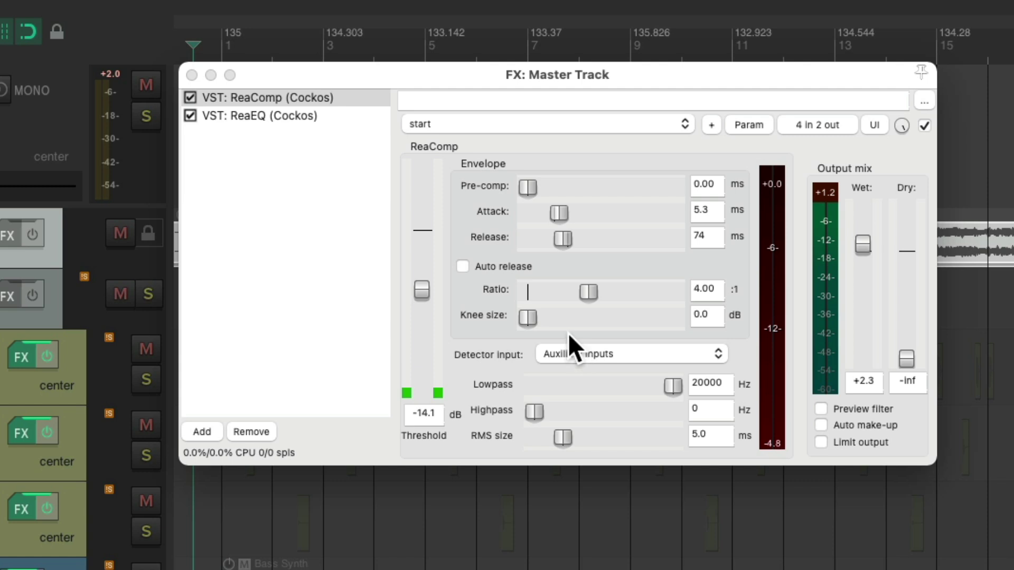
{"action": "left_click", "coordinate": [568, 333]}
{"action": "key", "text": "space"}
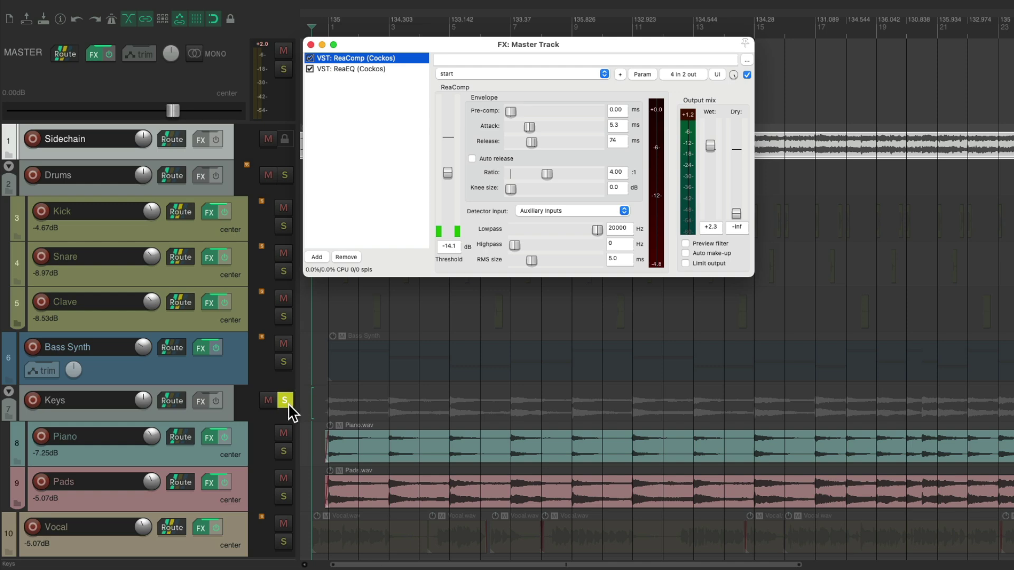
Swap the solo from Keys to Vocal and play it, then solo the Drums folder track
{"action": "left_click", "coordinate": [285, 401]}
{"action": "left_click", "coordinate": [284, 542]}
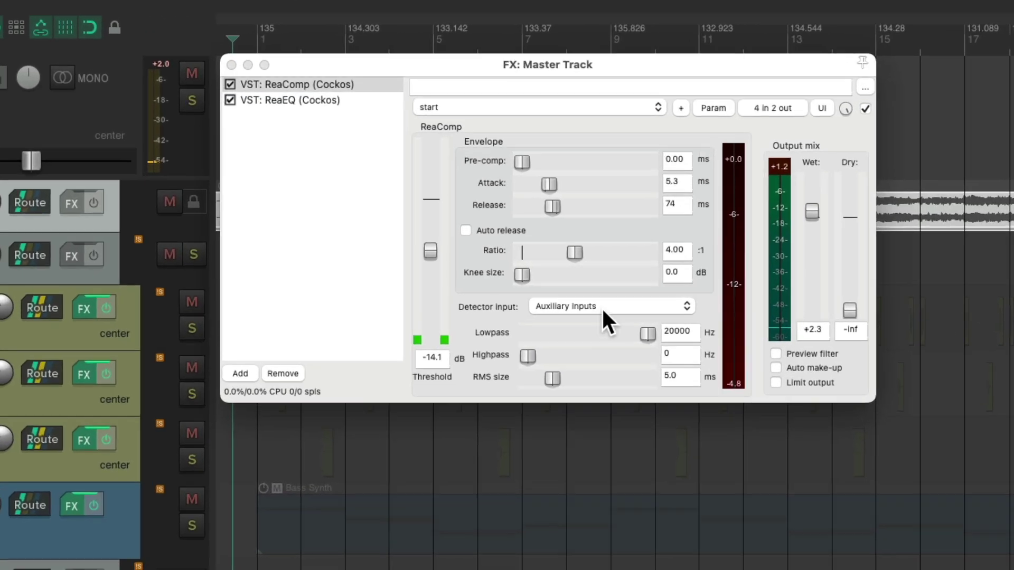
{"action": "left_click", "coordinate": [577, 159]}
{"action": "key", "text": "space"}
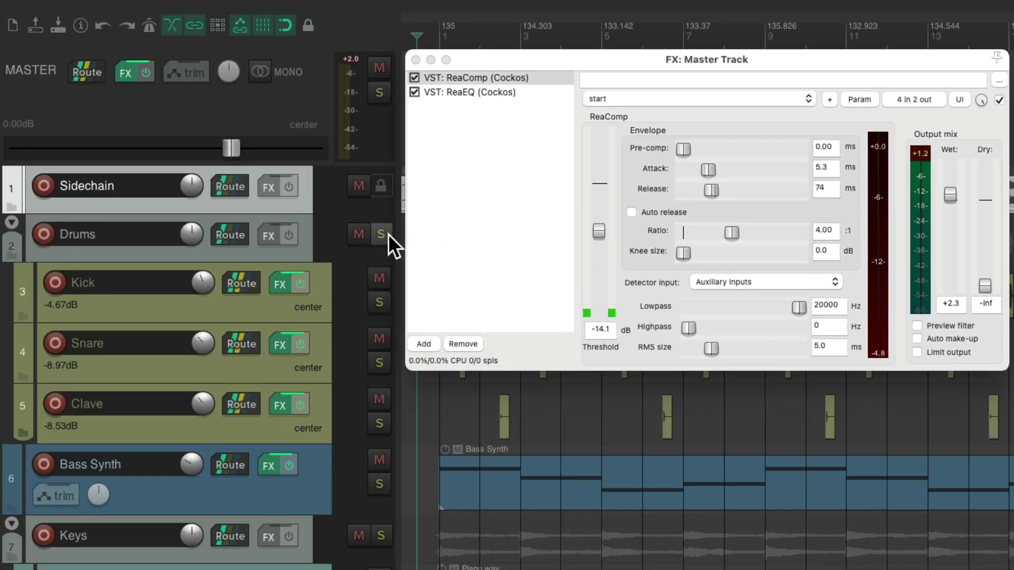
{"action": "left_click", "coordinate": [382, 232]}
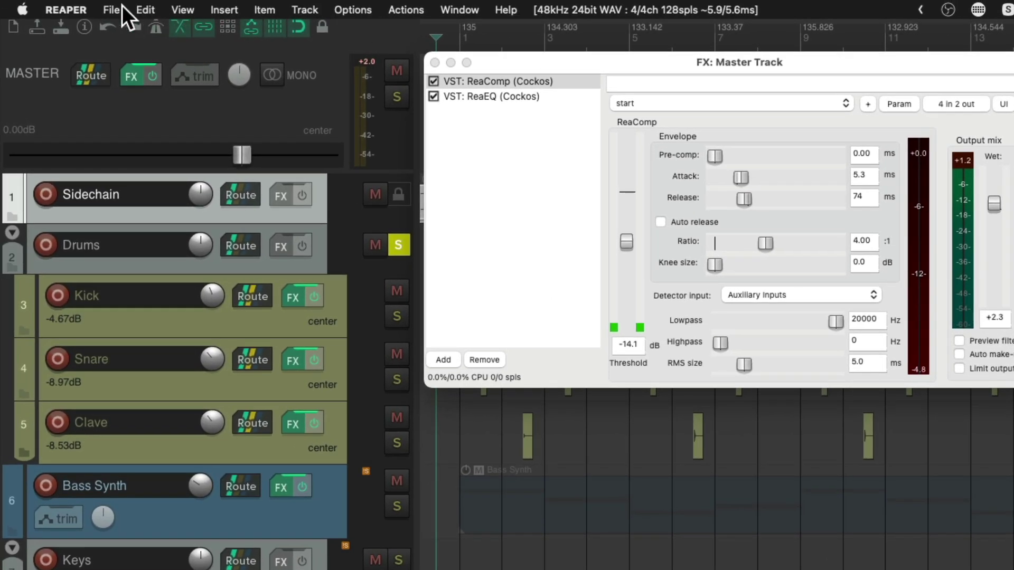
{"action": "left_click", "coordinate": [122, 6]}
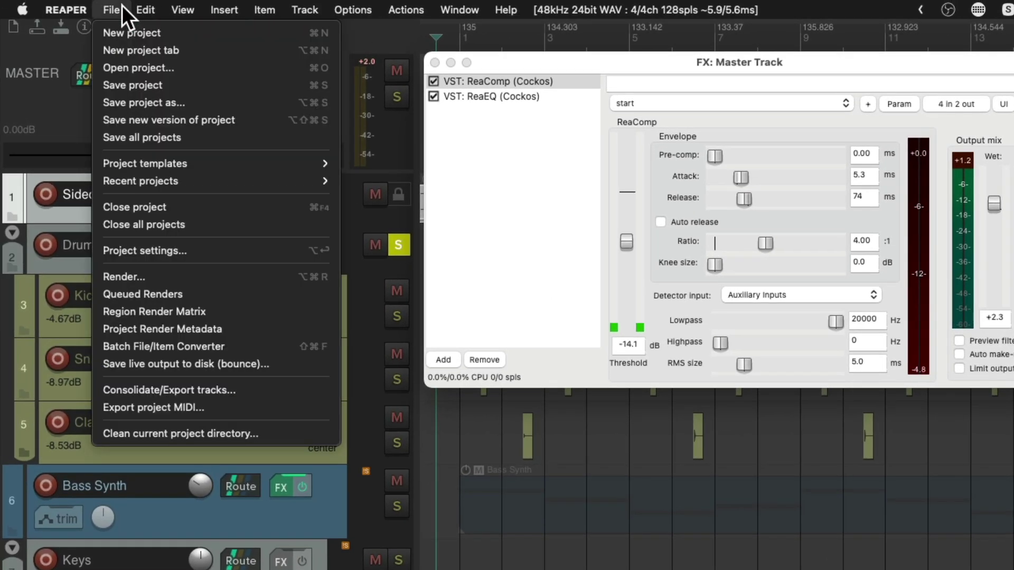
Render the master mix to Drums.wav without adding rendered items as new tracks
{"action": "left_click", "coordinate": [120, 276]}
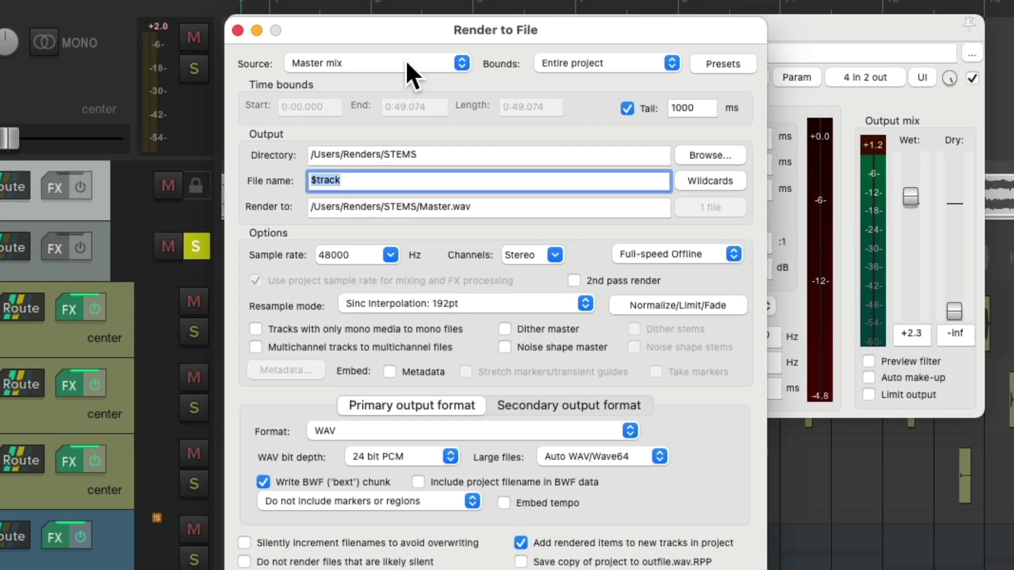
{"action": "left_click", "coordinate": [406, 61]}
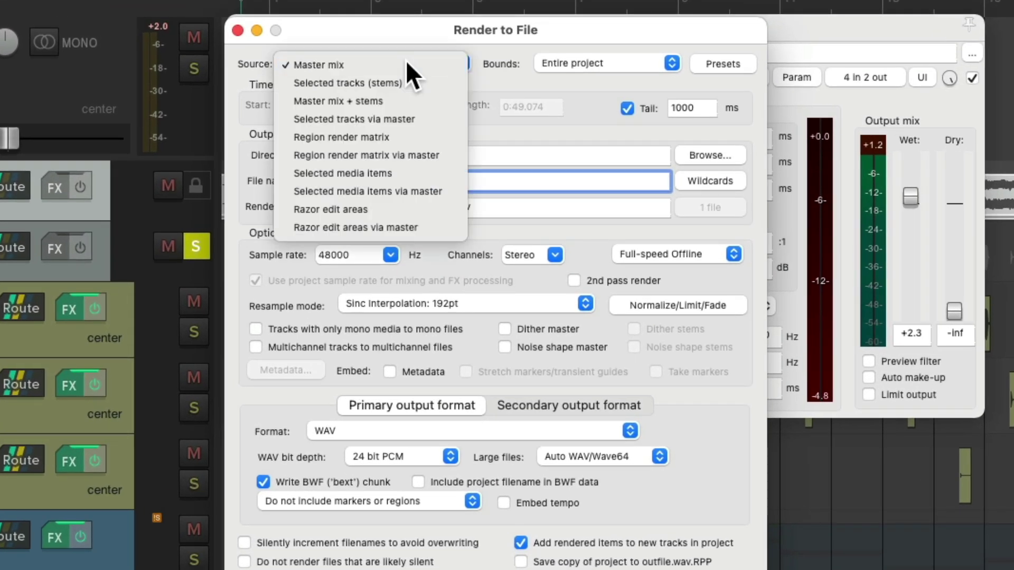
{"action": "left_click", "coordinate": [406, 60]}
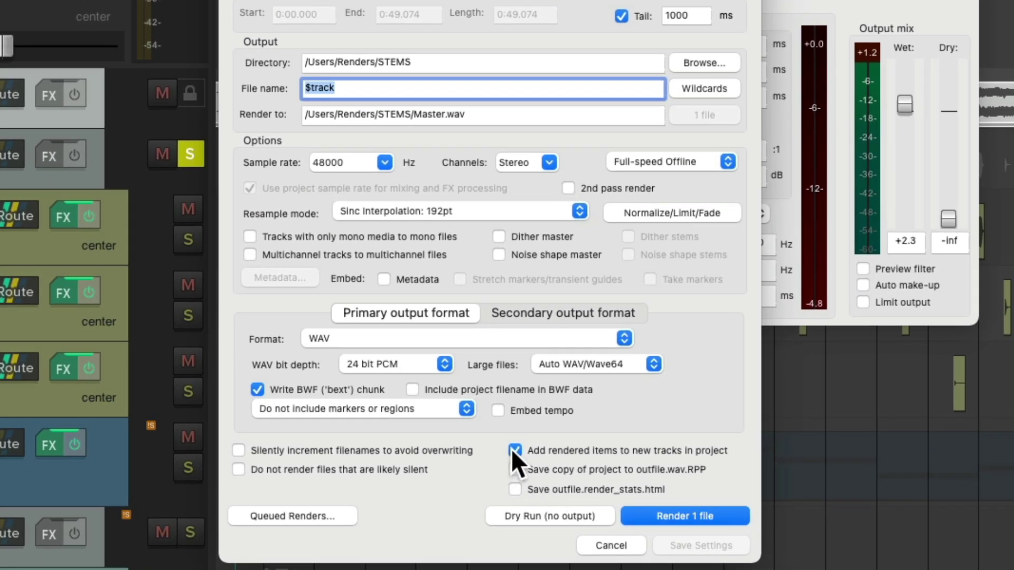
{"action": "left_click", "coordinate": [514, 450]}
{"action": "type", "text": "Drums"}
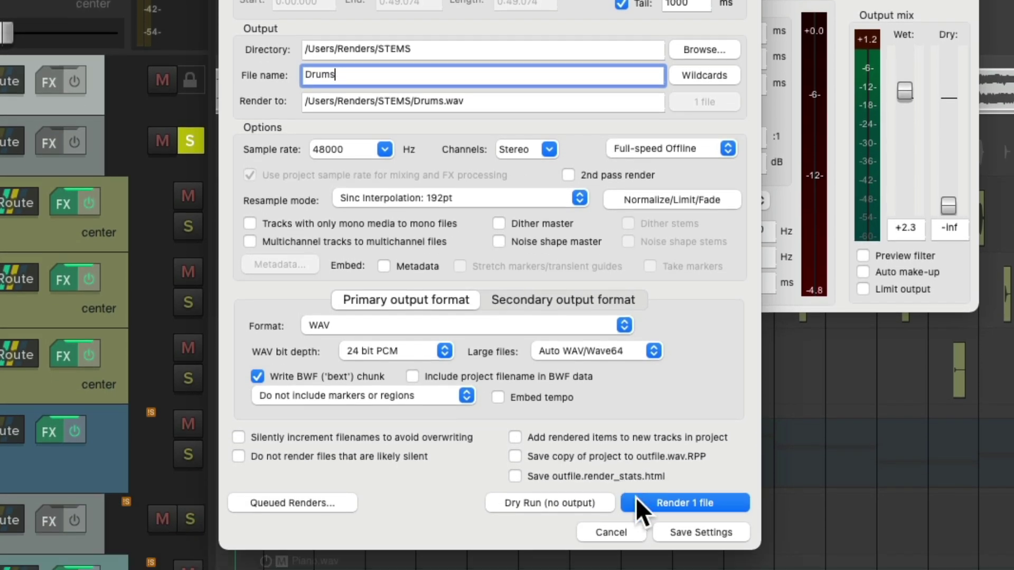
{"action": "left_click", "coordinate": [635, 498]}
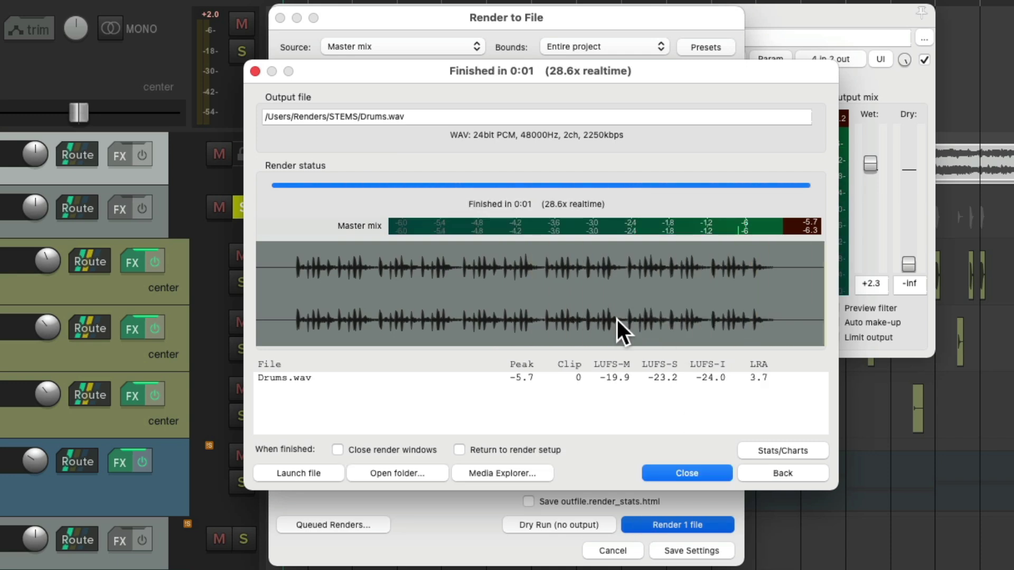
Move the solo from Drums to Bass Synth and render the Bass Synth stem
{"action": "left_click", "coordinate": [687, 472]}
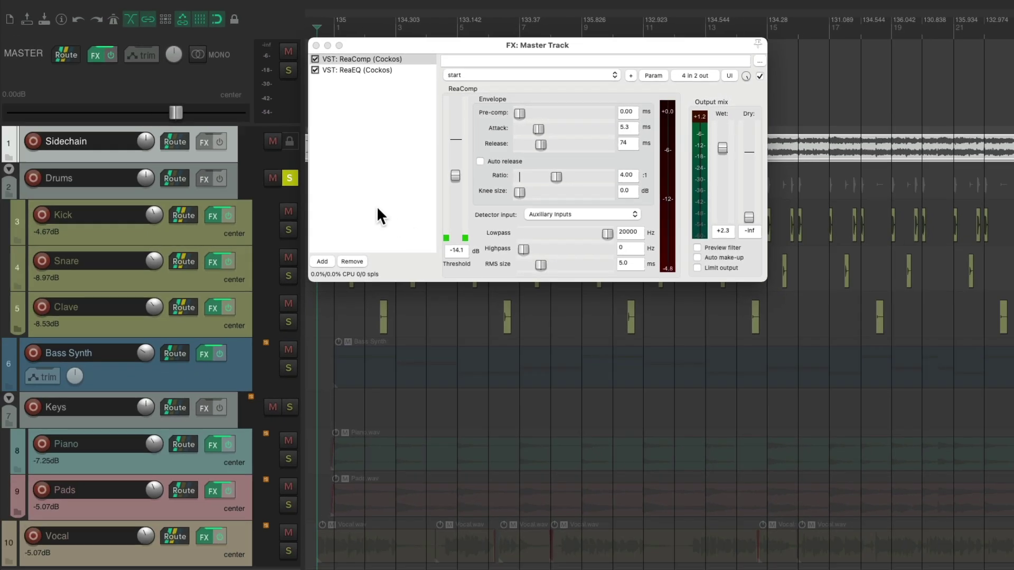
{"action": "left_click", "coordinate": [290, 178]}
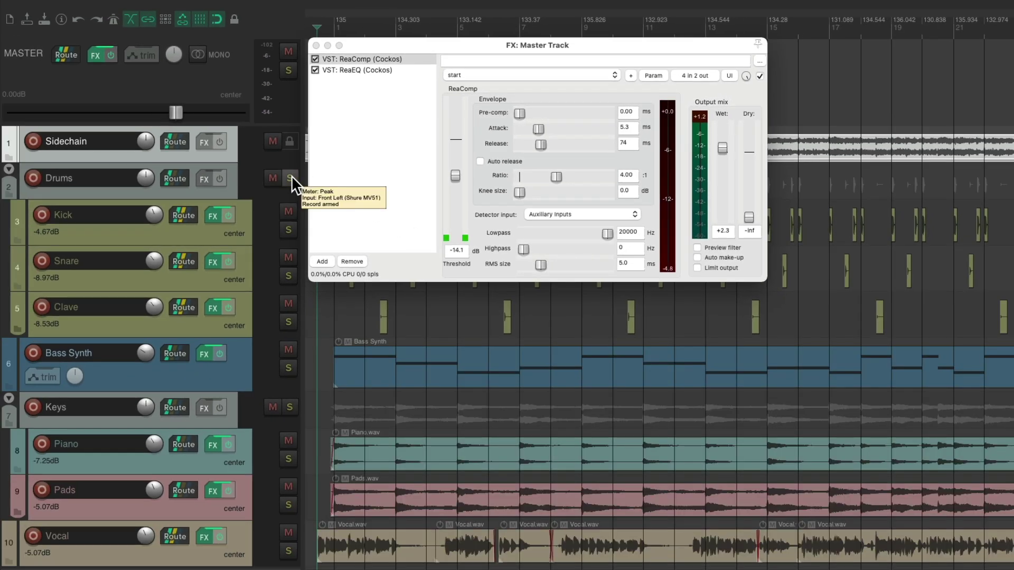
{"action": "left_click", "coordinate": [289, 366]}
{"action": "key", "text": "super+alt+r"}
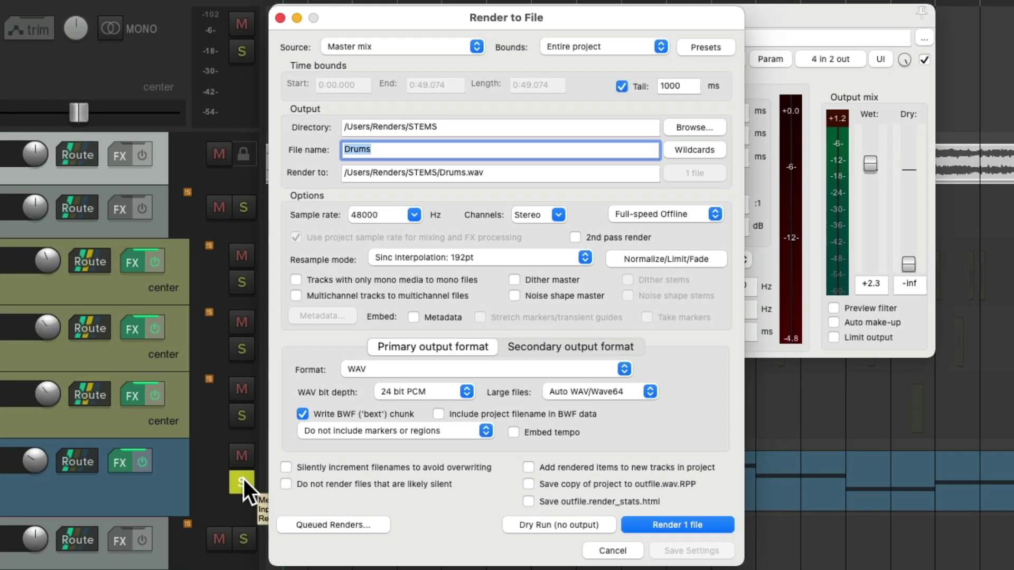
{"action": "type", "text": "Bass Synth"}
{"action": "key", "text": "Return"}
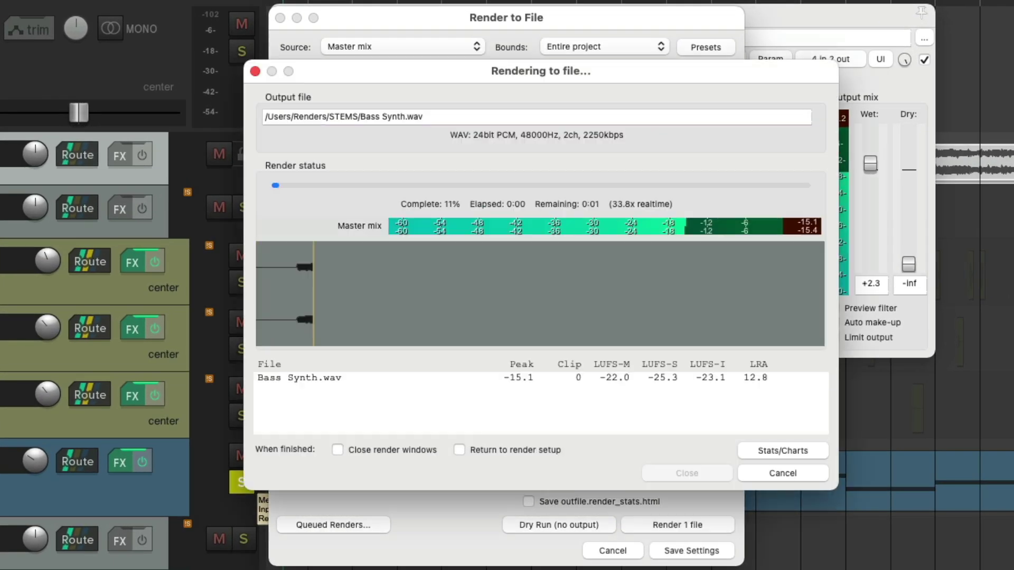
{"action": "key", "text": "Return"}
Move the solo from Bass Synth to Keys and render Keys.wav
{"action": "left_click", "coordinate": [241, 482]}
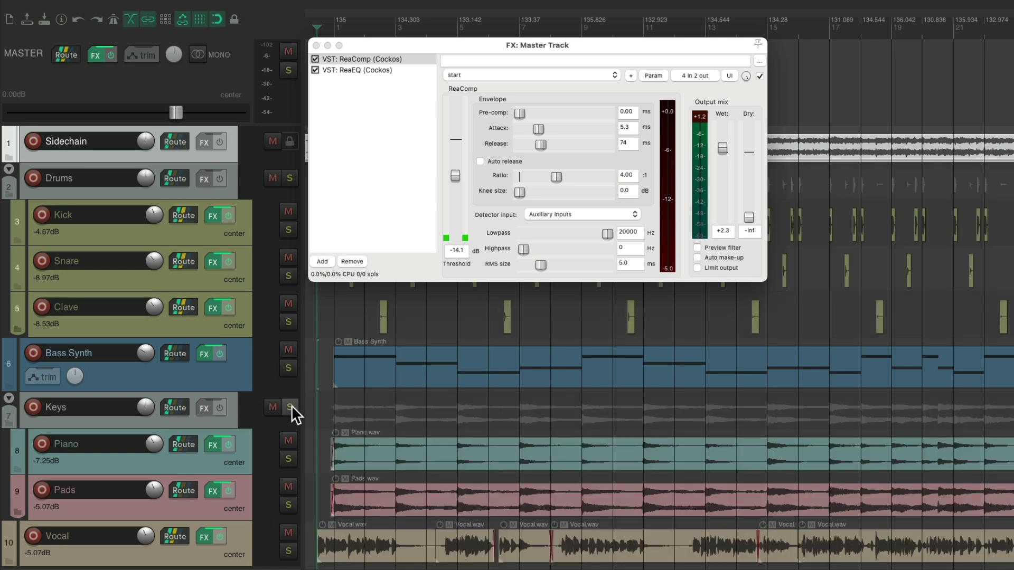
{"action": "left_click", "coordinate": [290, 407]}
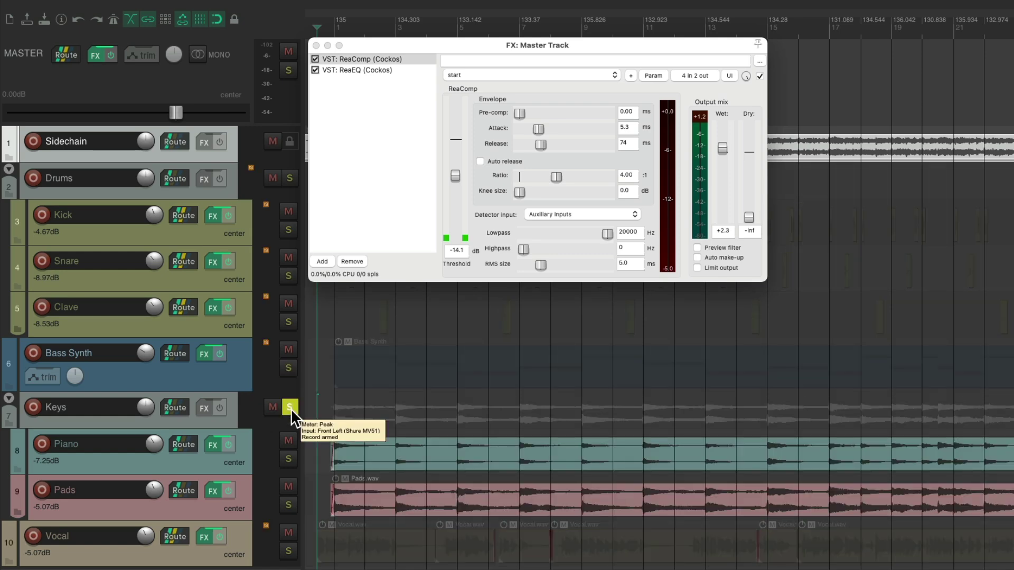
{"action": "key", "text": "super+alt+r"}
{"action": "type", "text": "Ke"}
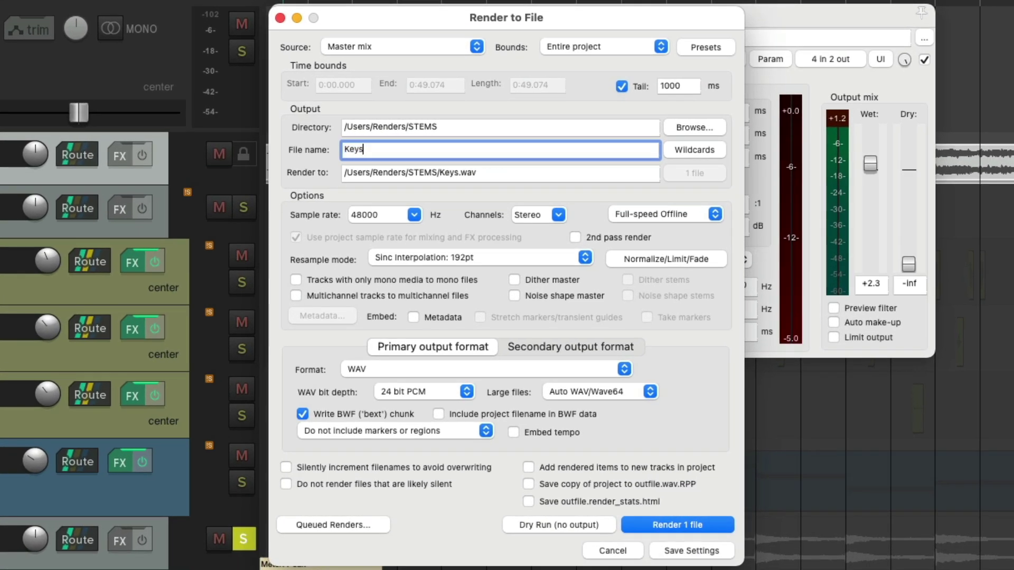
{"action": "key", "text": "Return"}
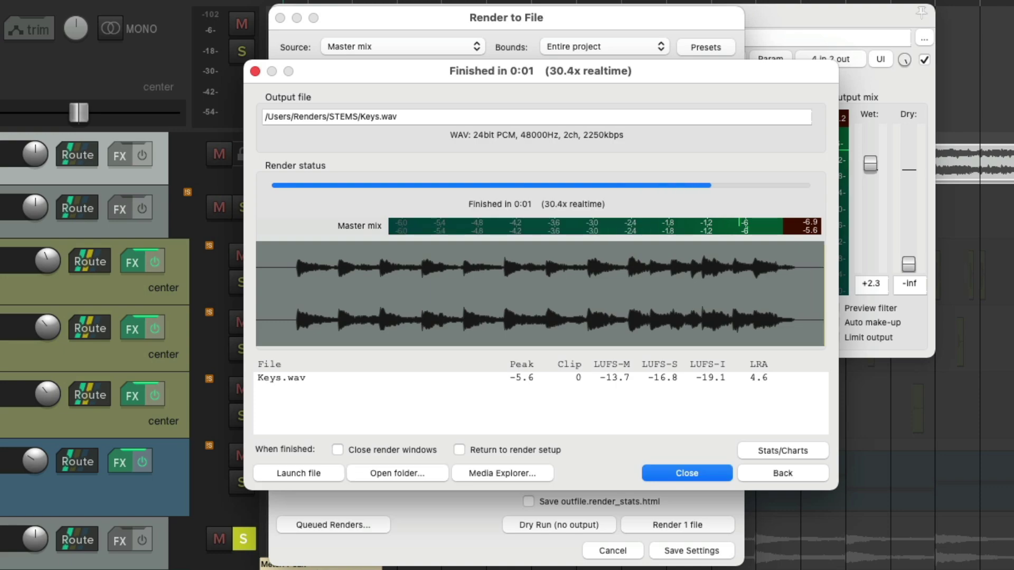
{"action": "key", "text": "Return"}
Move the solo from Keys to Vocal and render Vocals.wav
{"action": "left_click", "coordinate": [244, 539]}
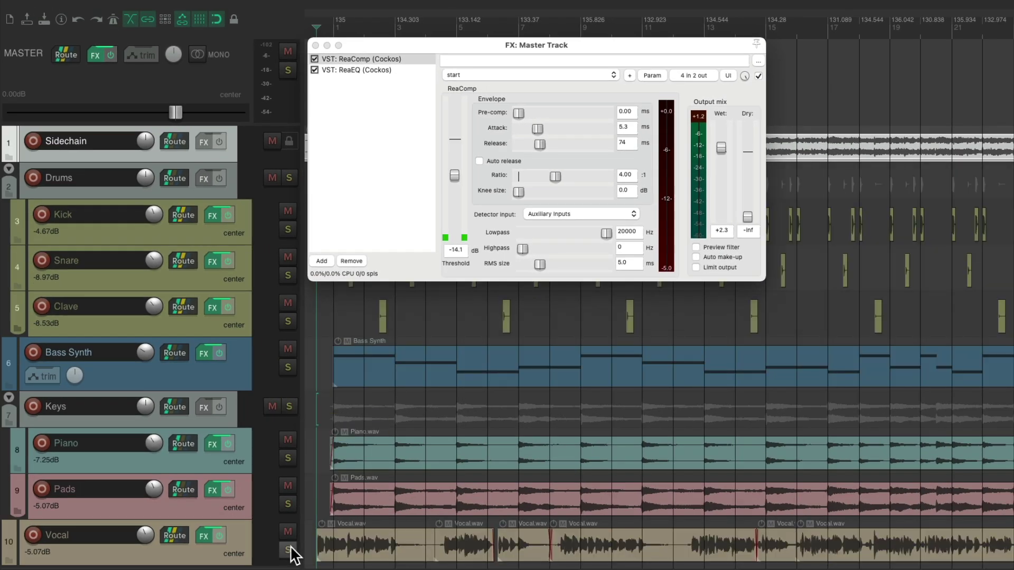
{"action": "left_click", "coordinate": [287, 550]}
{"action": "key", "text": "super+alt+r"}
{"action": "type", "text": "Vo"}
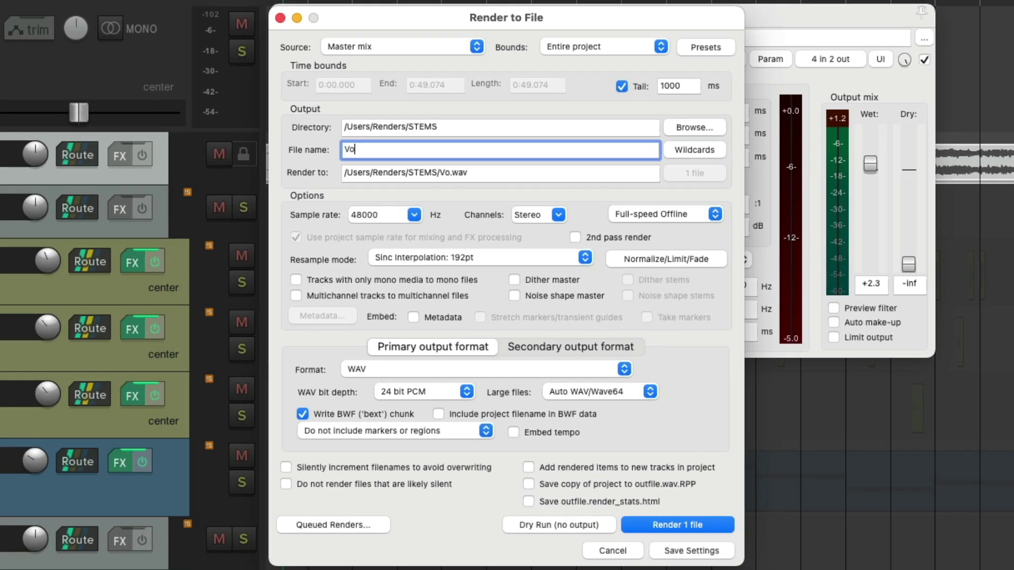
{"action": "key", "text": "Return"}
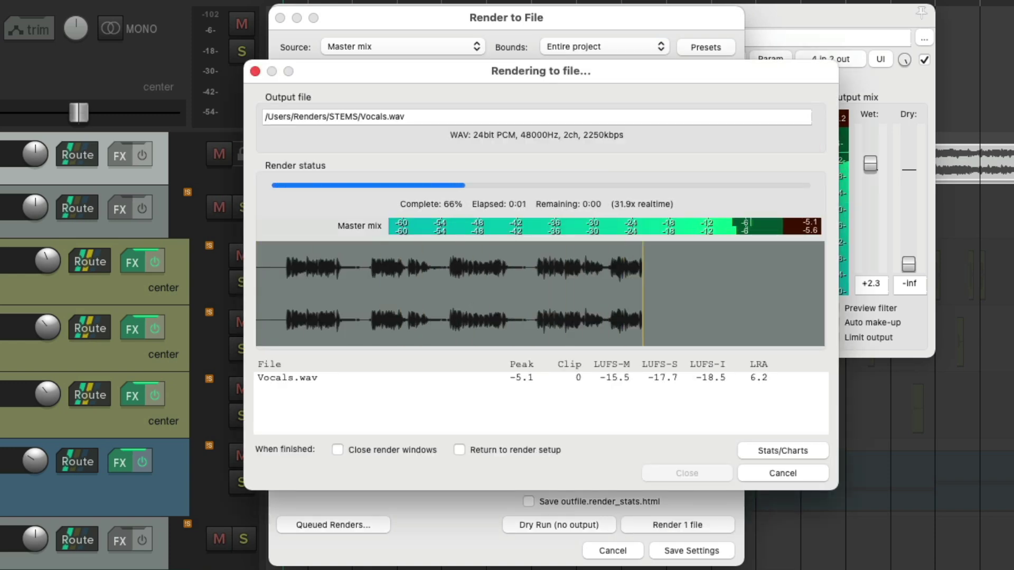
{"action": "key", "text": "Return"}
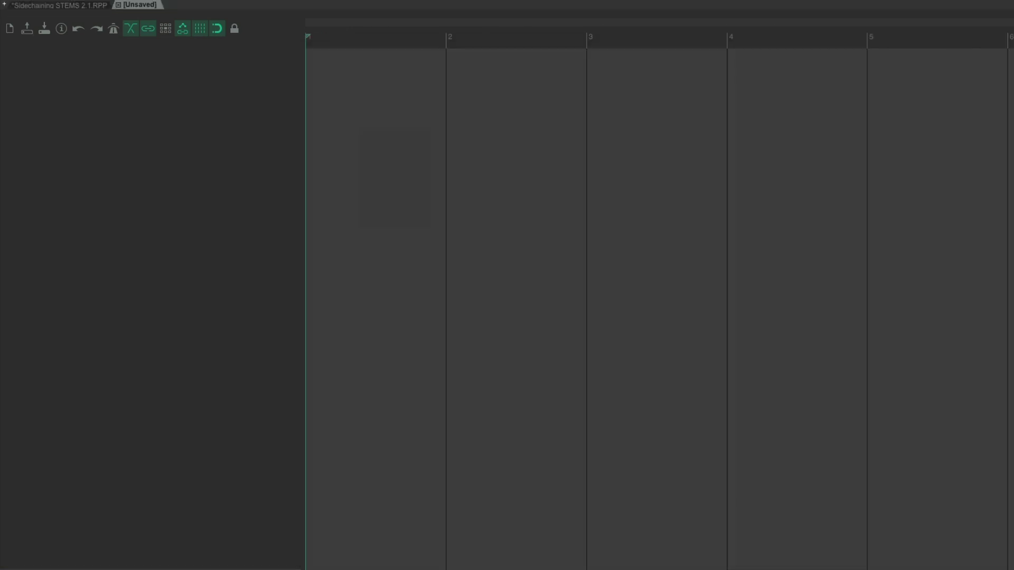
Select every STEMS file except Master.wav and drag the four WAVs into the new project
{"action": "key", "text": "super+a"}
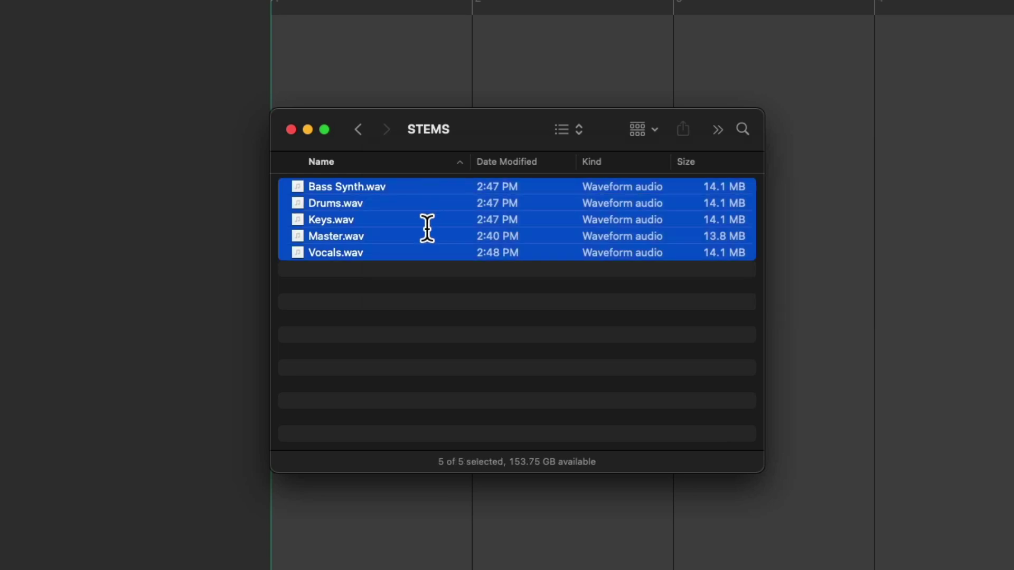
{"action": "left_click", "coordinate": [391, 237], "text": "super"}
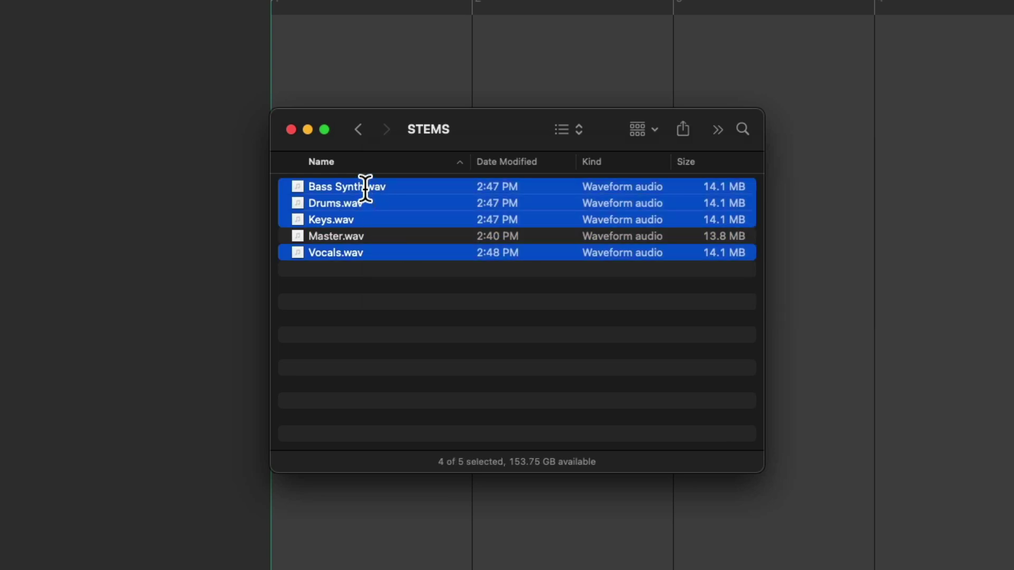
{"action": "left_click_drag", "start_coordinate": [365, 189], "coordinate": [119, 111]}
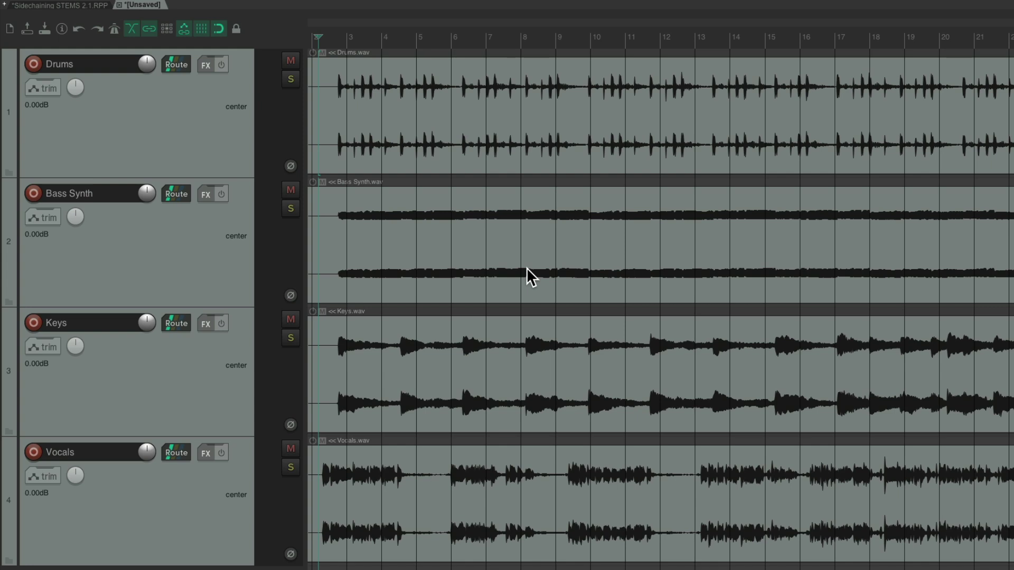
{"action": "key", "text": "space"}
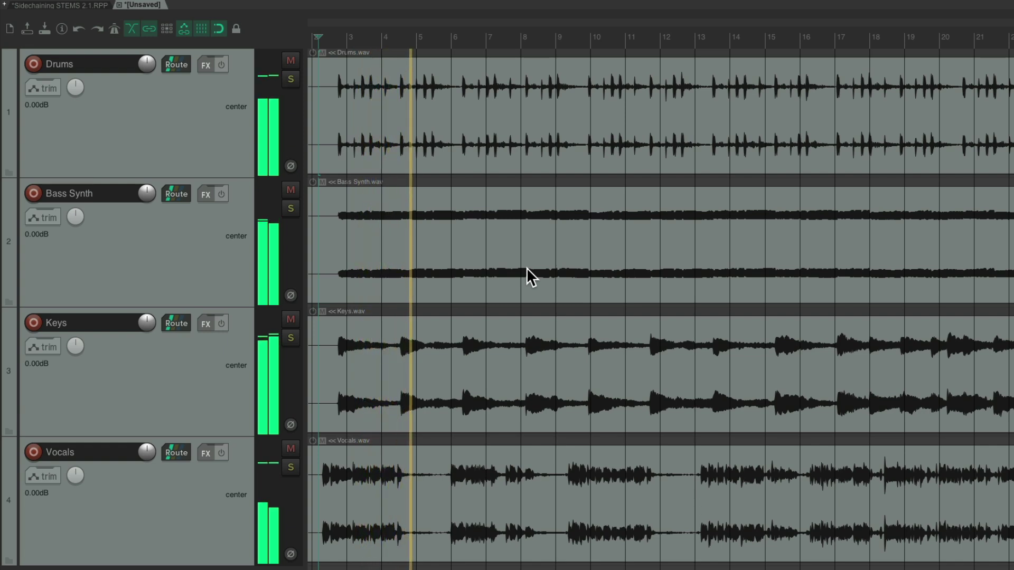
{"action": "key", "text": "space"}
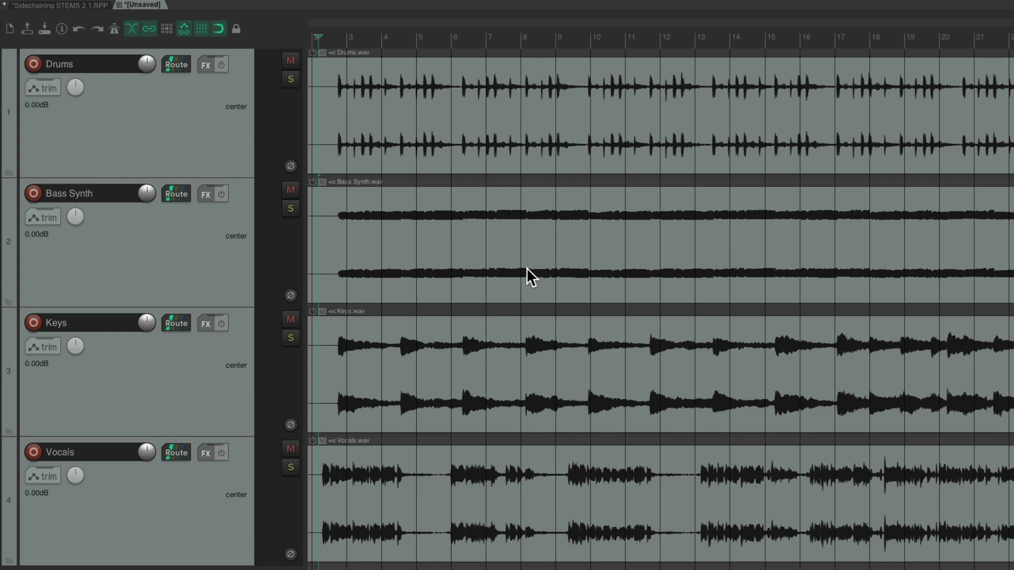
{"action": "left_click", "coordinate": [290, 337]}
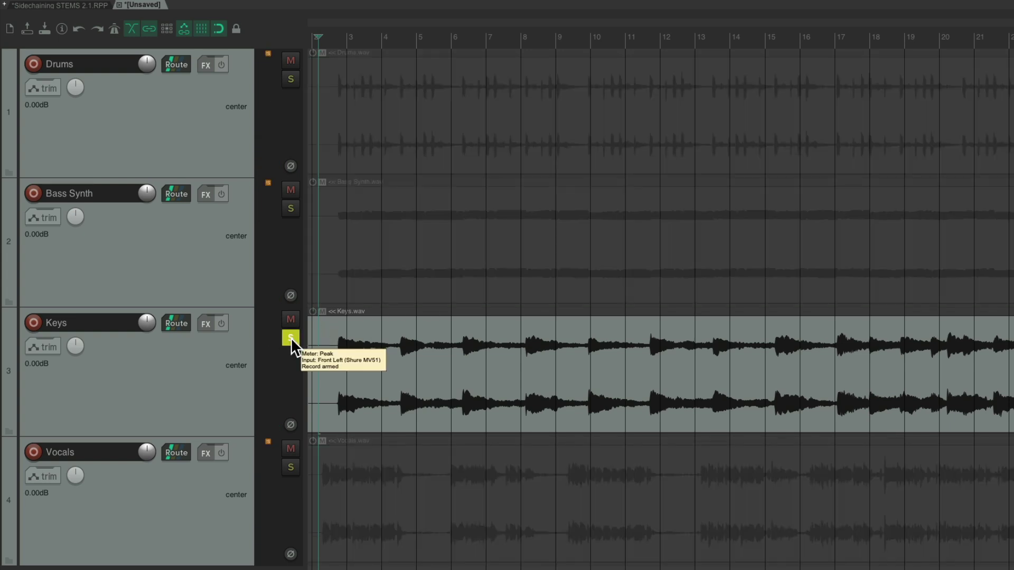
{"action": "key", "text": "space"}
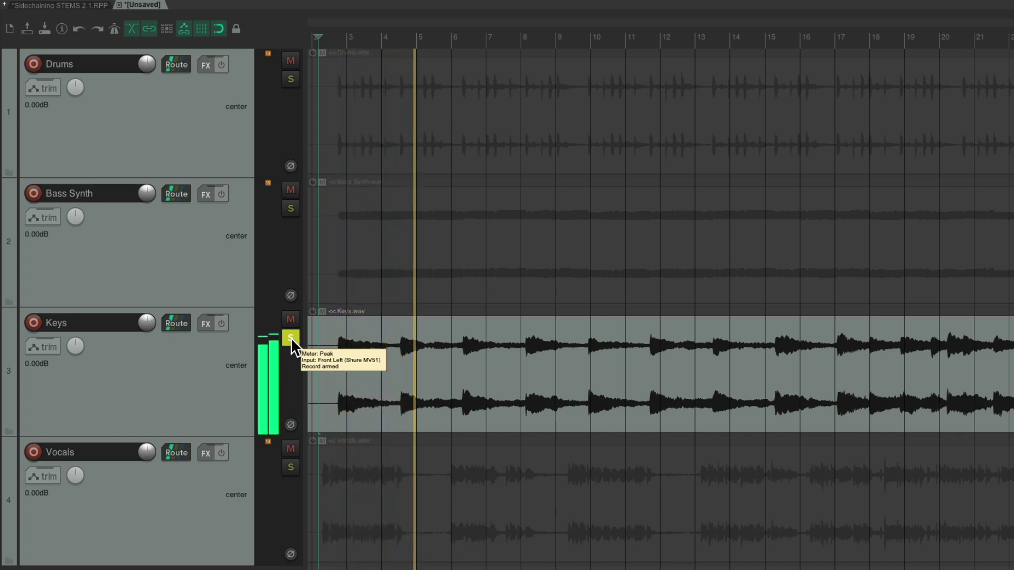
{"action": "key", "text": "space"}
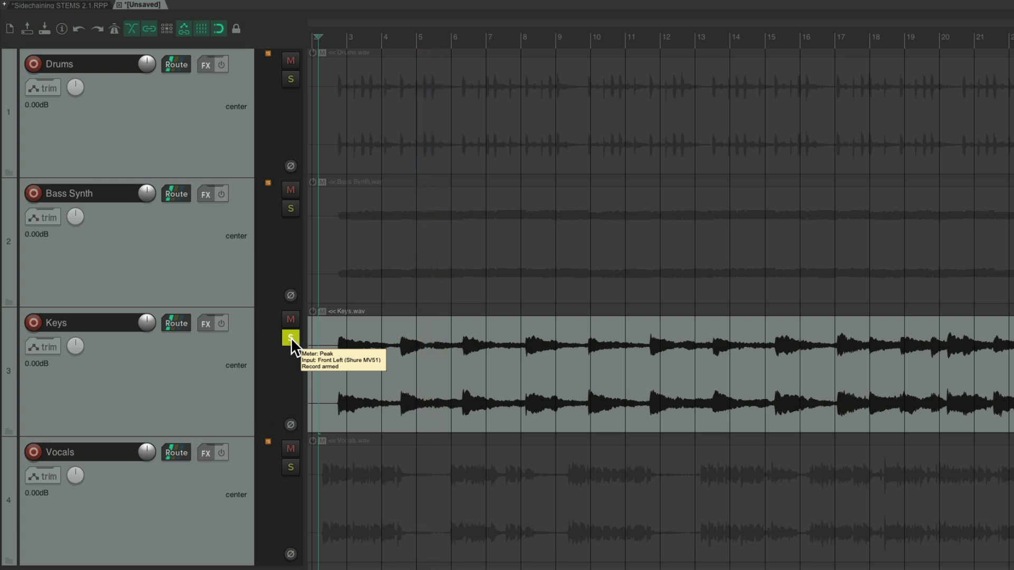
{"action": "left_click", "coordinate": [290, 337]}
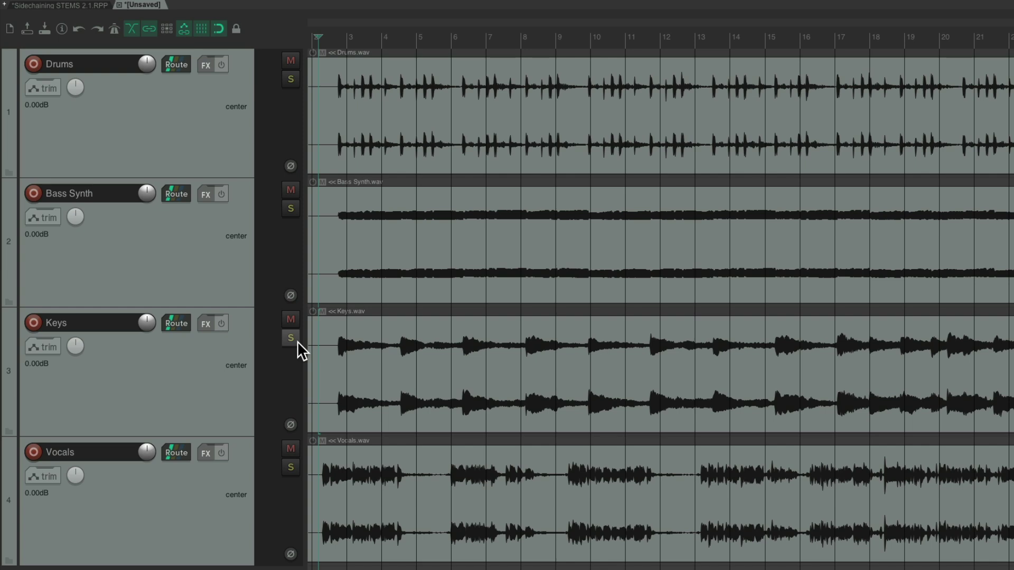
Play the mix with Vocals muted, then unmute Vocals
{"action": "left_click", "coordinate": [290, 449]}
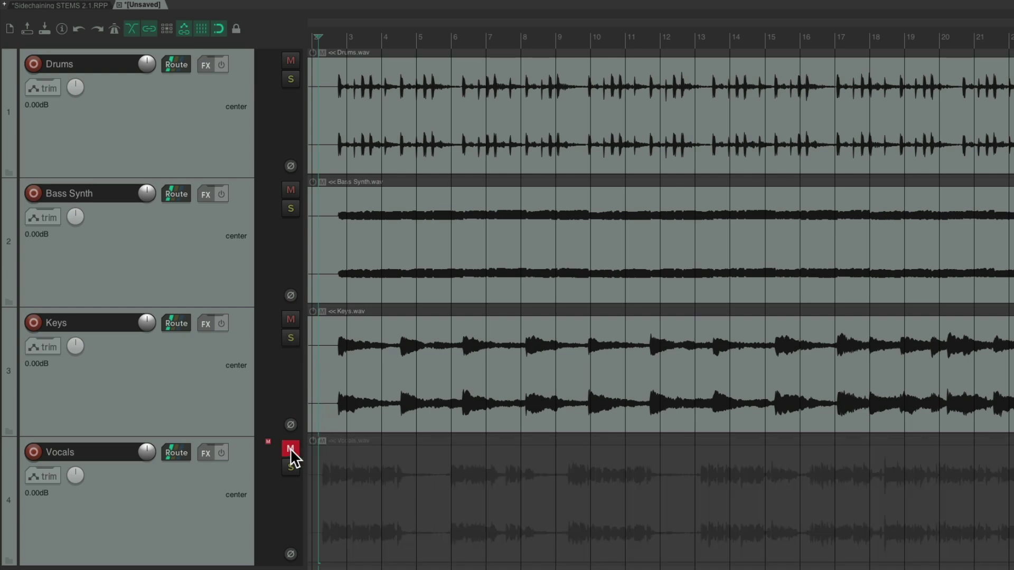
{"action": "key", "text": "space"}
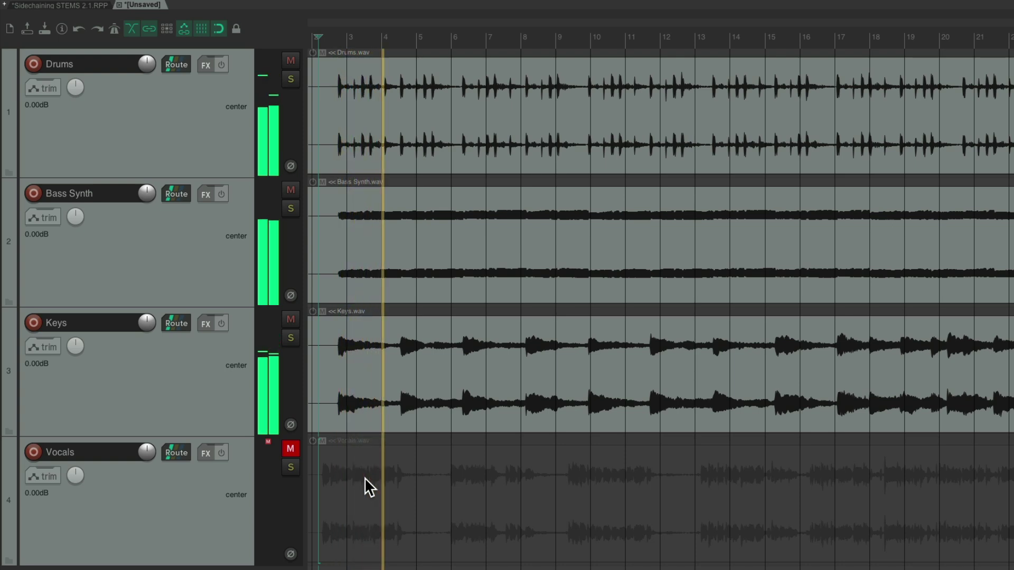
{"action": "key", "text": "space"}
{"action": "left_click", "coordinate": [290, 449]}
Play only Keys and Vocals with Drums and Bass Synth muted, then unmute both
{"action": "left_click_drag", "start_coordinate": [287, 191], "coordinate": [291, 67]}
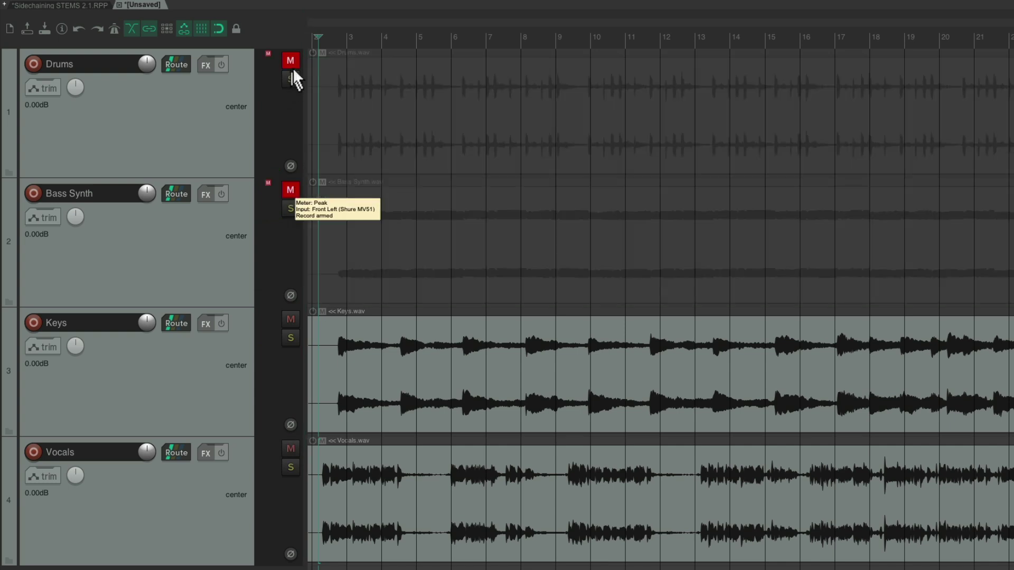
{"action": "key", "text": "space"}
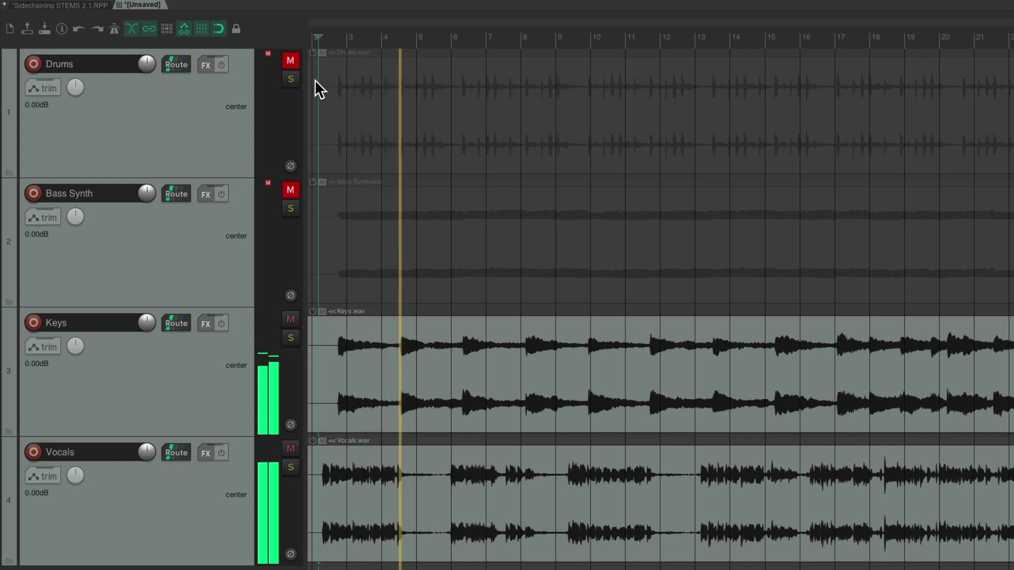
{"action": "key", "text": "space"}
{"action": "left_click", "coordinate": [290, 60]}
{"action": "left_click", "coordinate": [291, 189]}
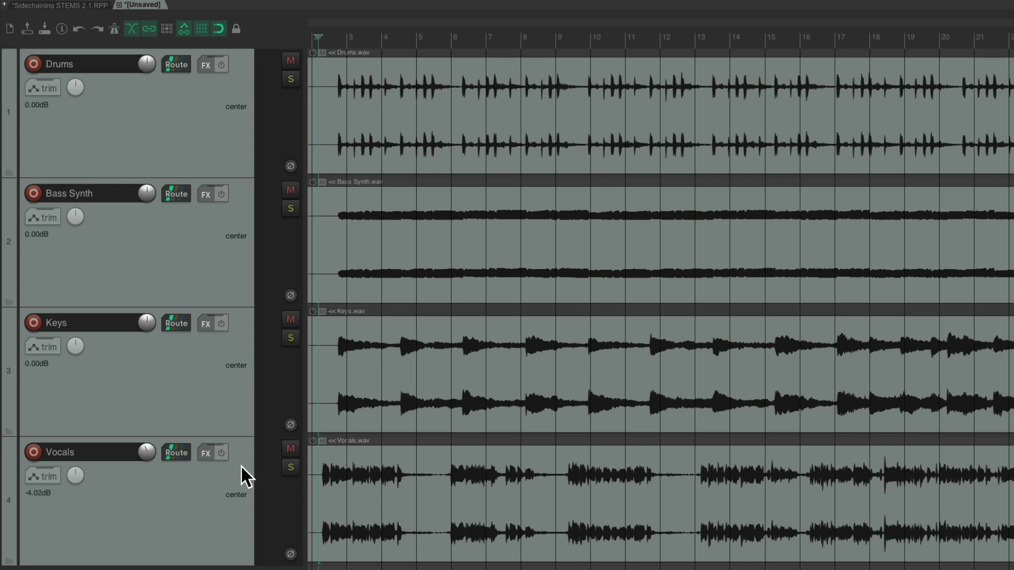
Play all four stems and reset the Vocals volume to 0.00 dB during playback
{"action": "key", "text": "space"}
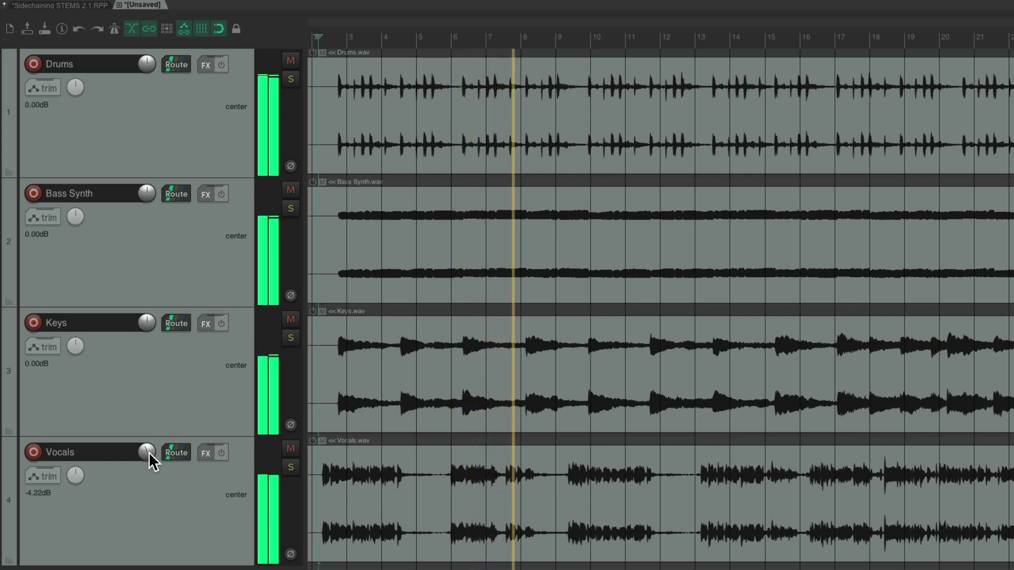
{"action": "double_click", "coordinate": [147, 452]}
{"action": "key", "text": "space"}
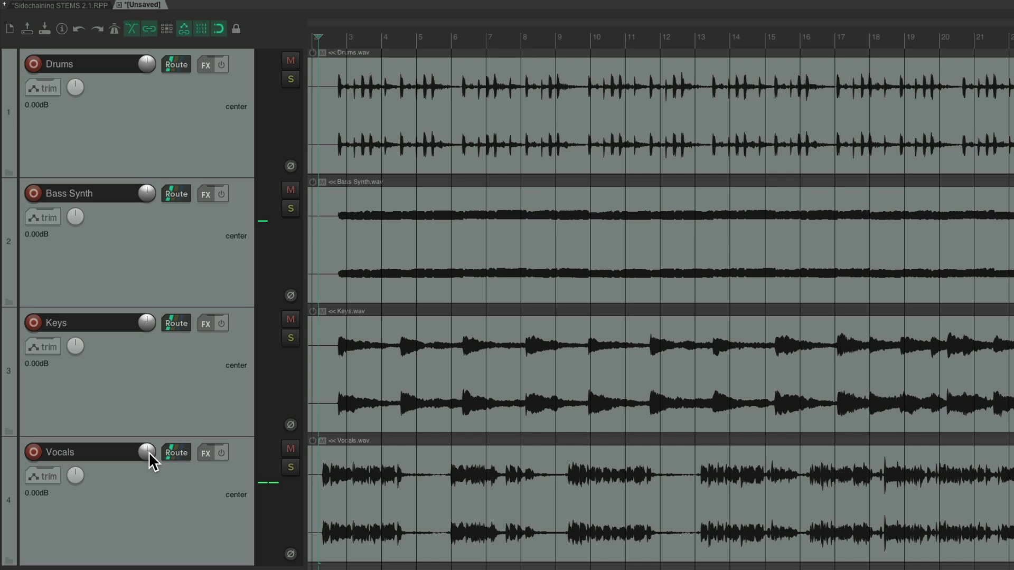